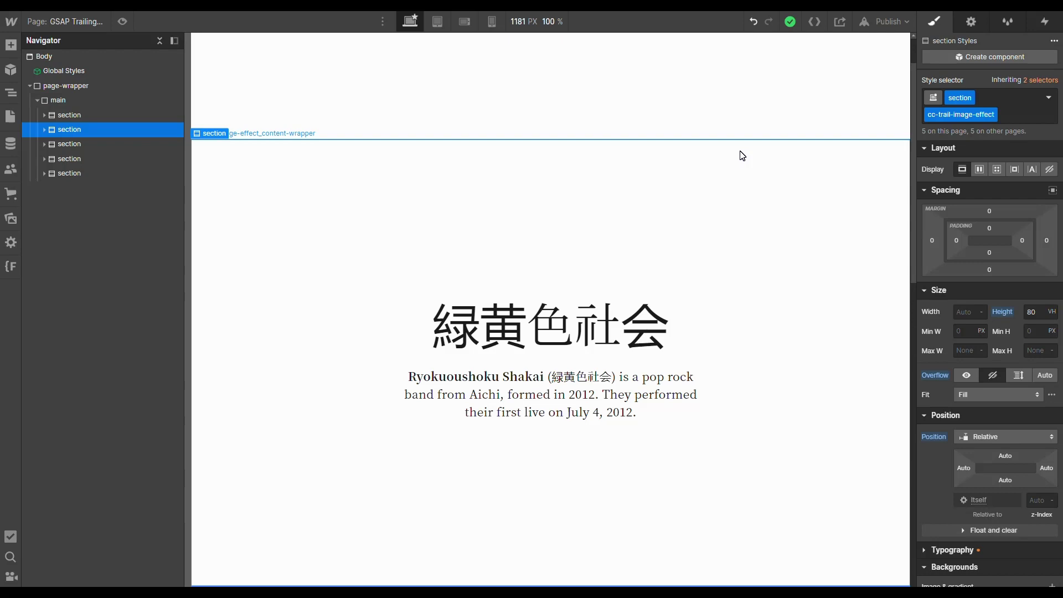
- Insert a Collection List into the trail-image-effect_content-wrapper of the 緑黄色社会 section
scroll(743, 156, "down", 10)
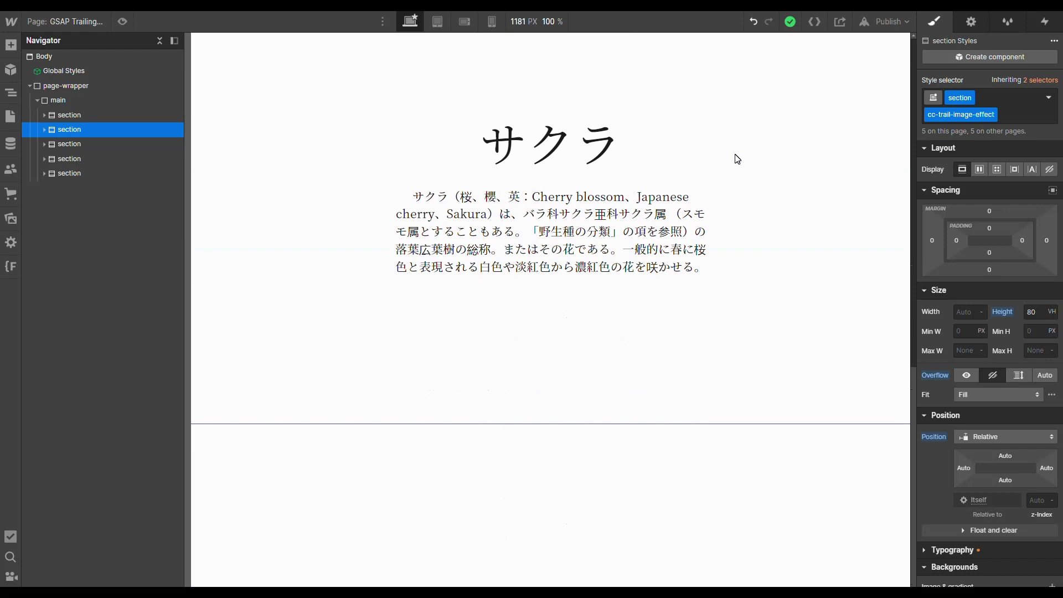
scroll(738, 159, "up", 8)
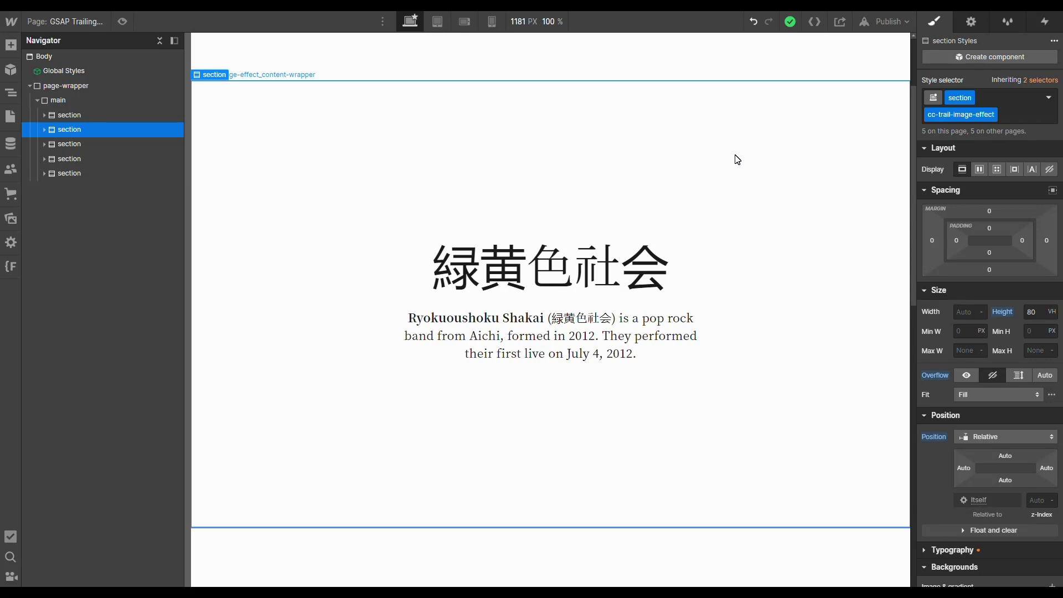
left_click(737, 159)
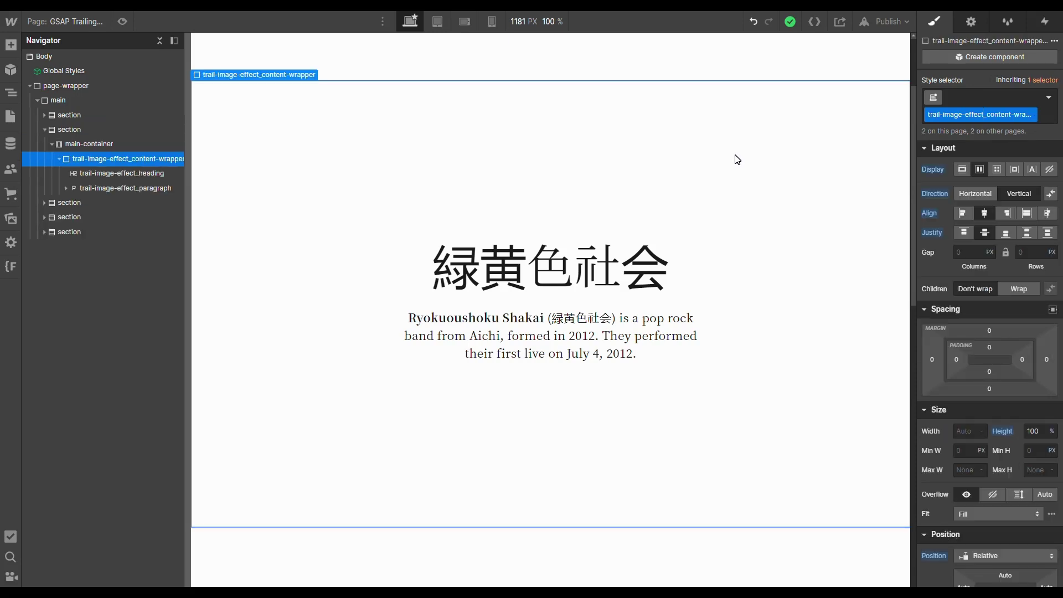
key("ctrl+e")
type("di")
key("BackSpace")
key("BackSpace")
type("list")
key("Down")
key("Down")
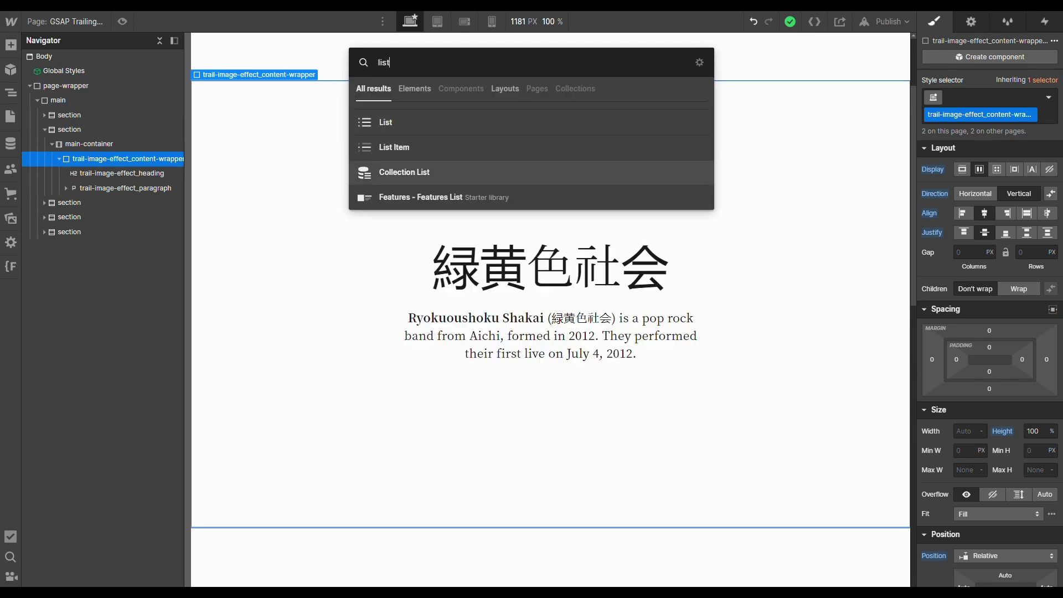
key("Return")
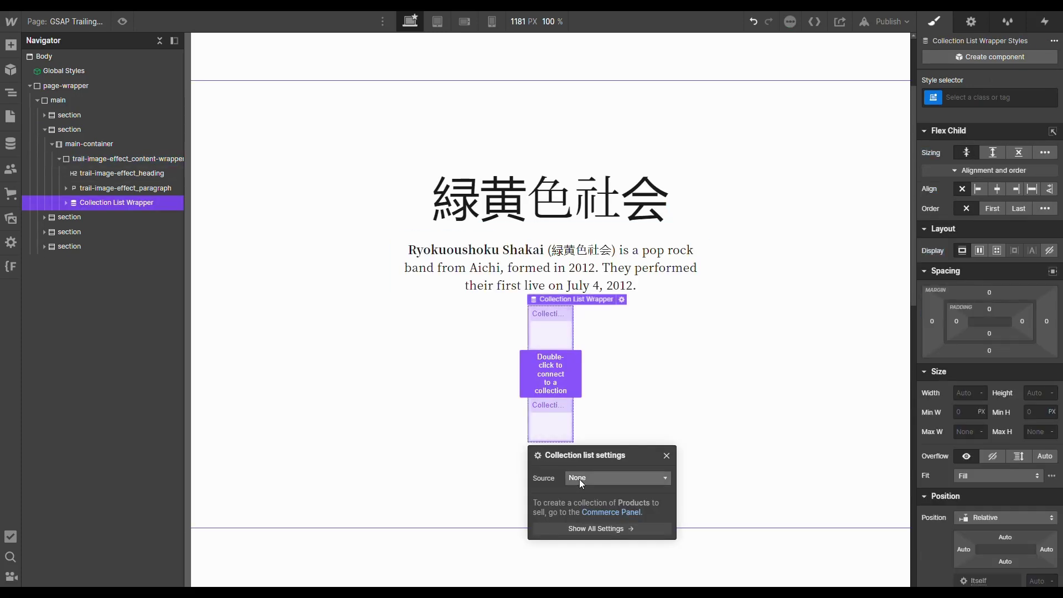
- Connect the new collection list to the Marquee Items source and give its wrapper the class trail_list-wrapper
left_click(580, 480)
left_click(603, 529)
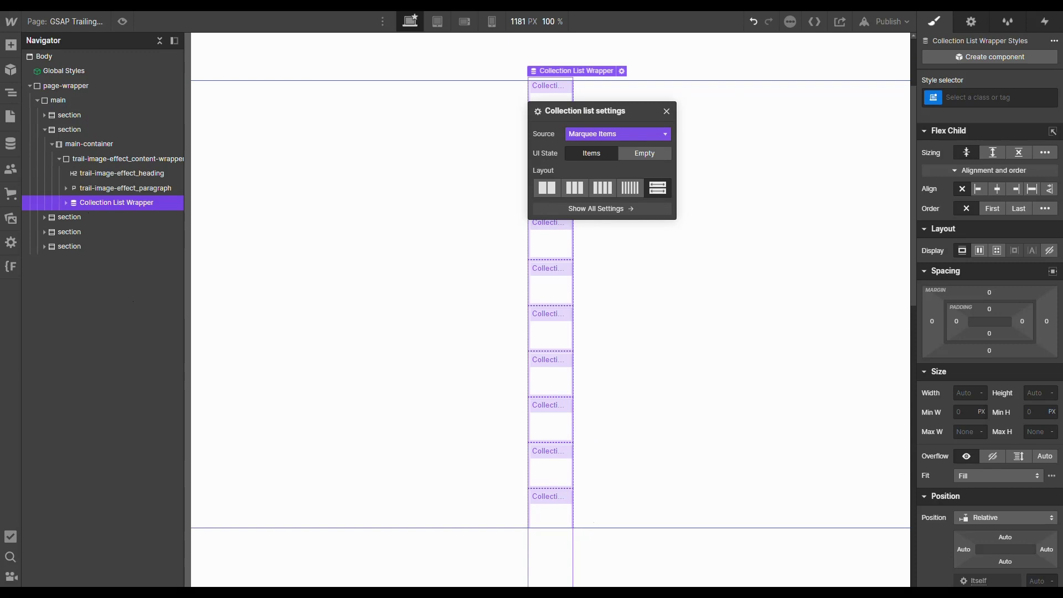
left_click(991, 97)
type("trail_li")
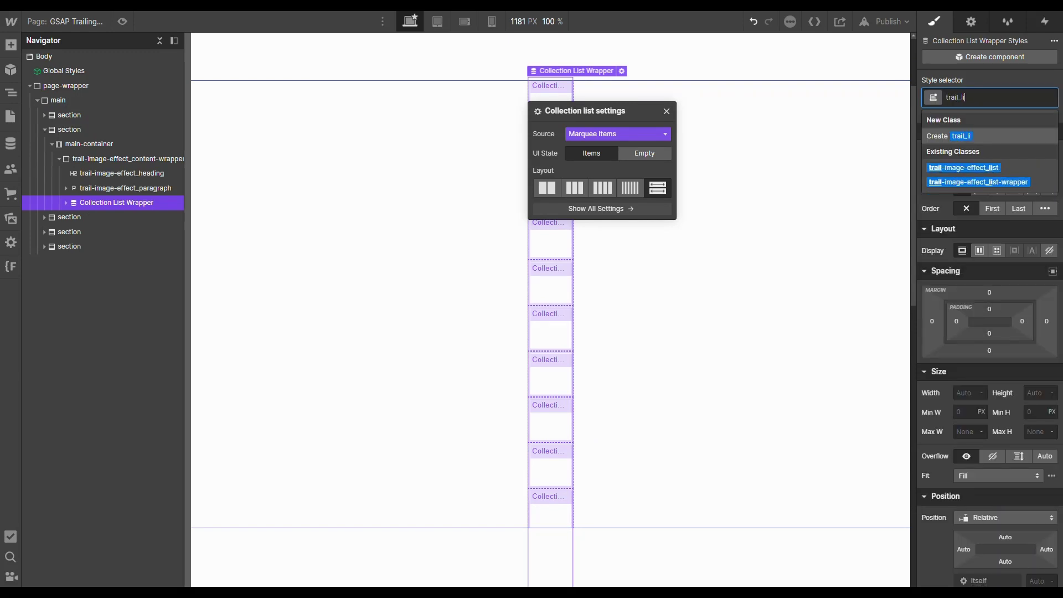
type("st-wrapper")
key("Return")
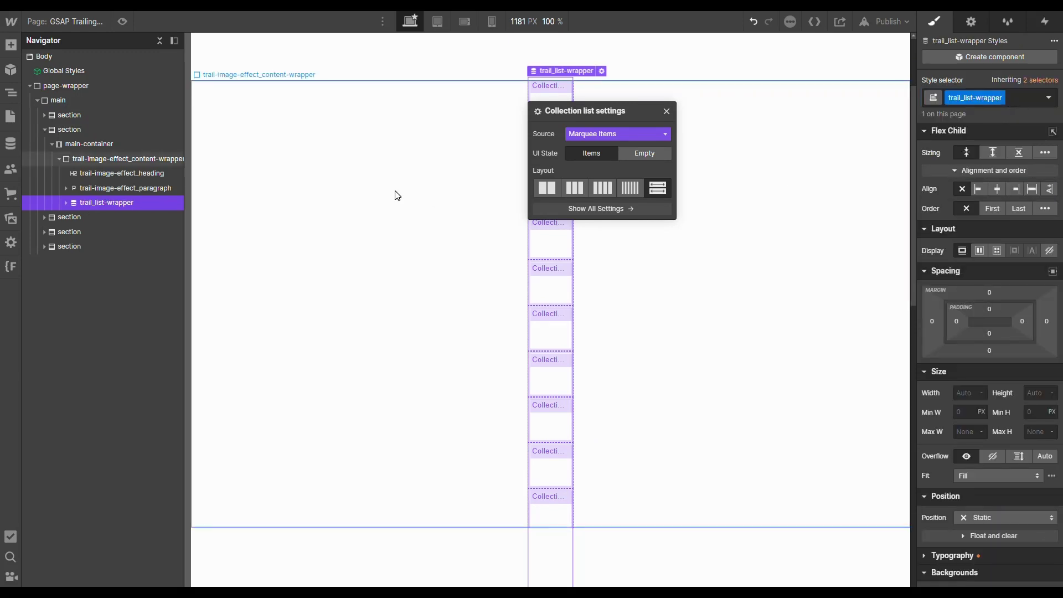
- Give the Collection List inside trail_list-wrapper the new class trail_list
left_click(66, 203)
left_click(113, 221)
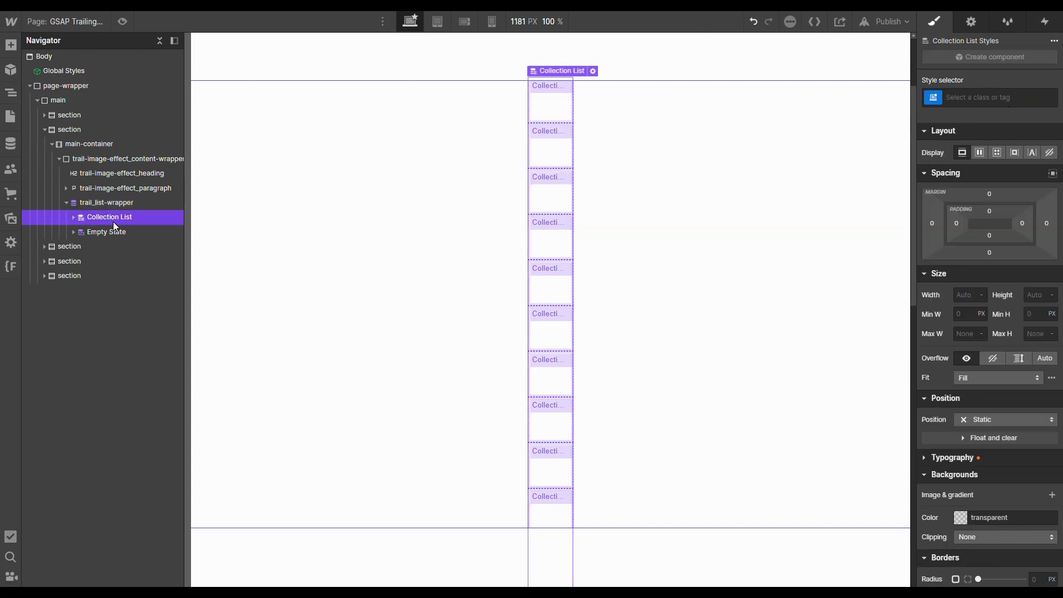
key("ctrl+Return")
type("trail")
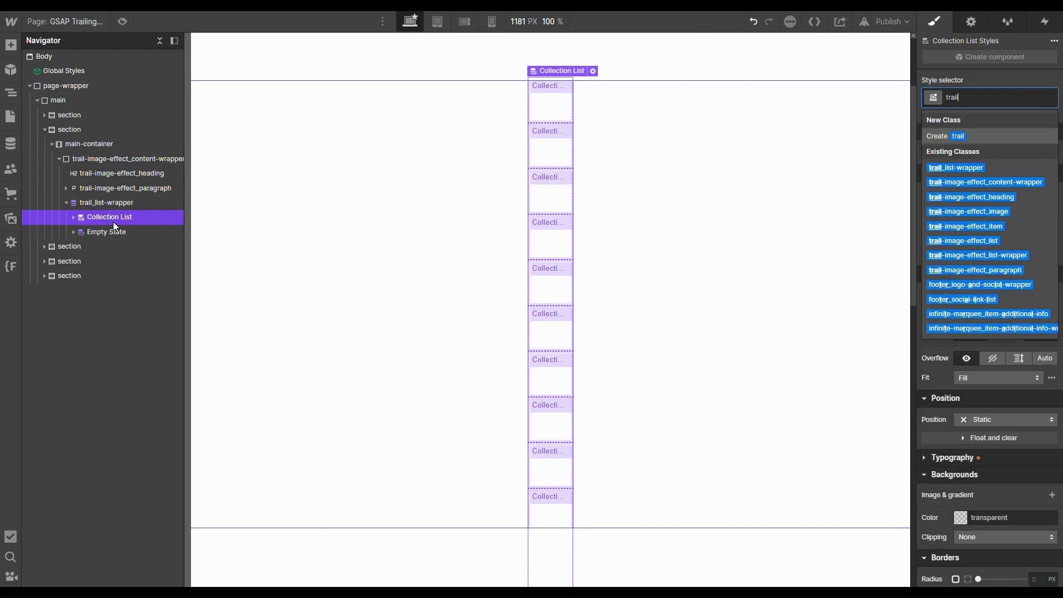
type("_list")
key("Return")
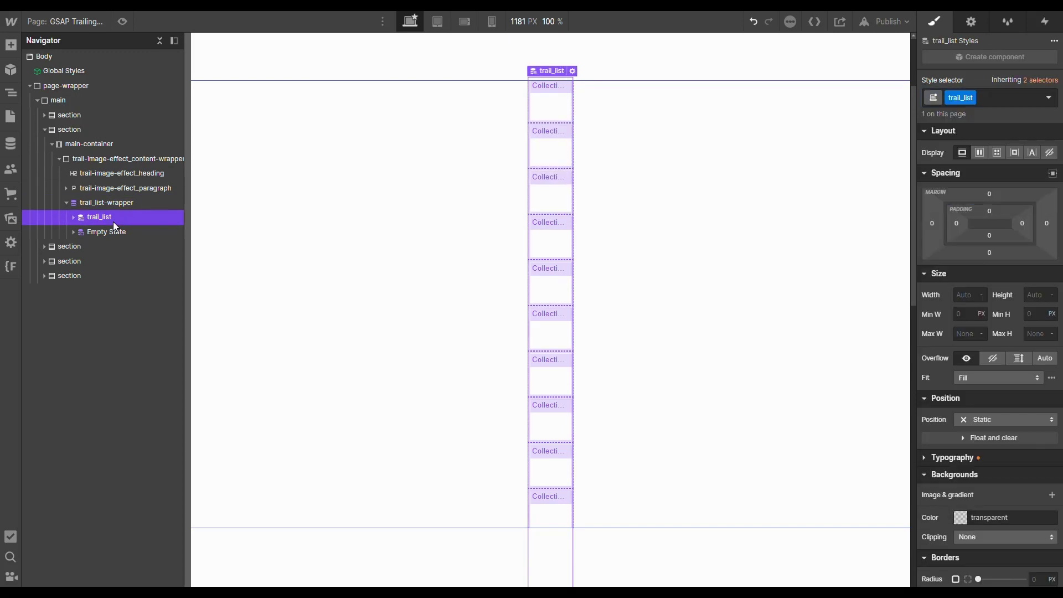
- Give the Collection Item inside trail_list the new class trail_item
left_click(74, 217)
left_click(114, 230)
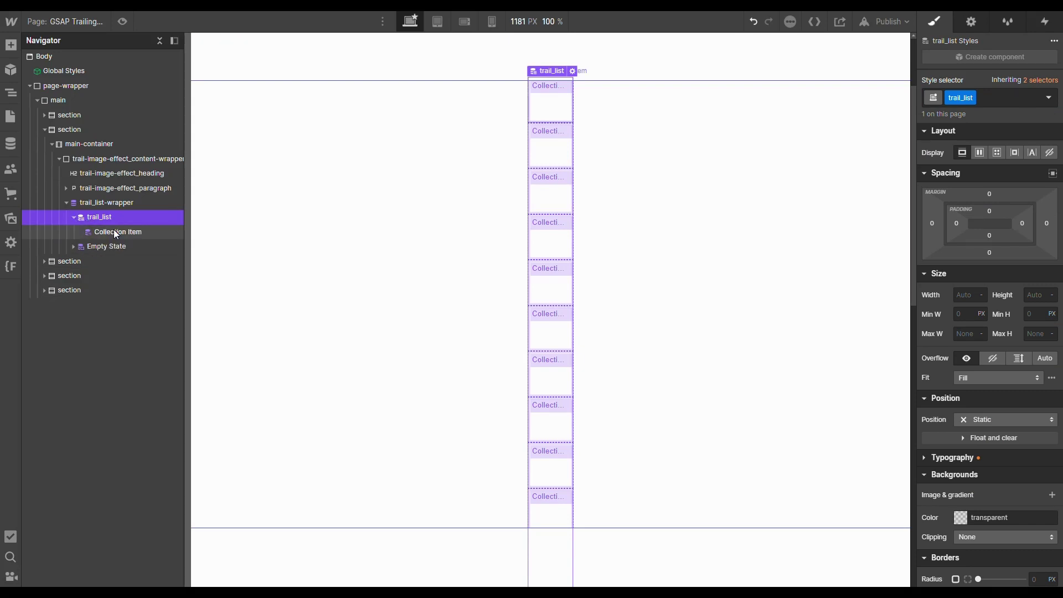
key("ctrl+Return")
type("trail_item")
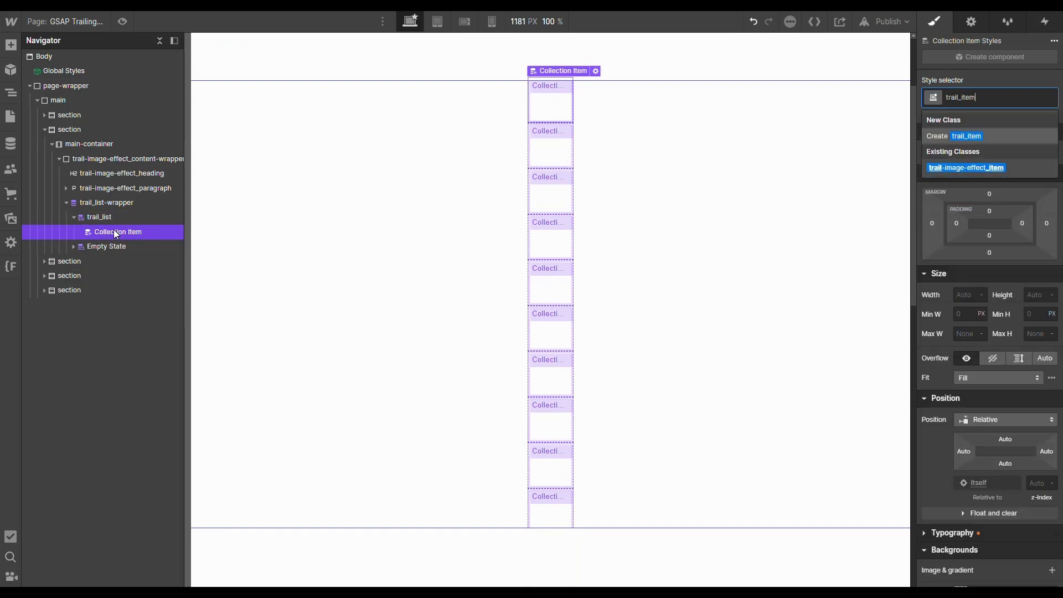
key("Return")
- Insert an image element into trail_item and bind its source to the Image field of Marquee Items
key("ctrl+e")
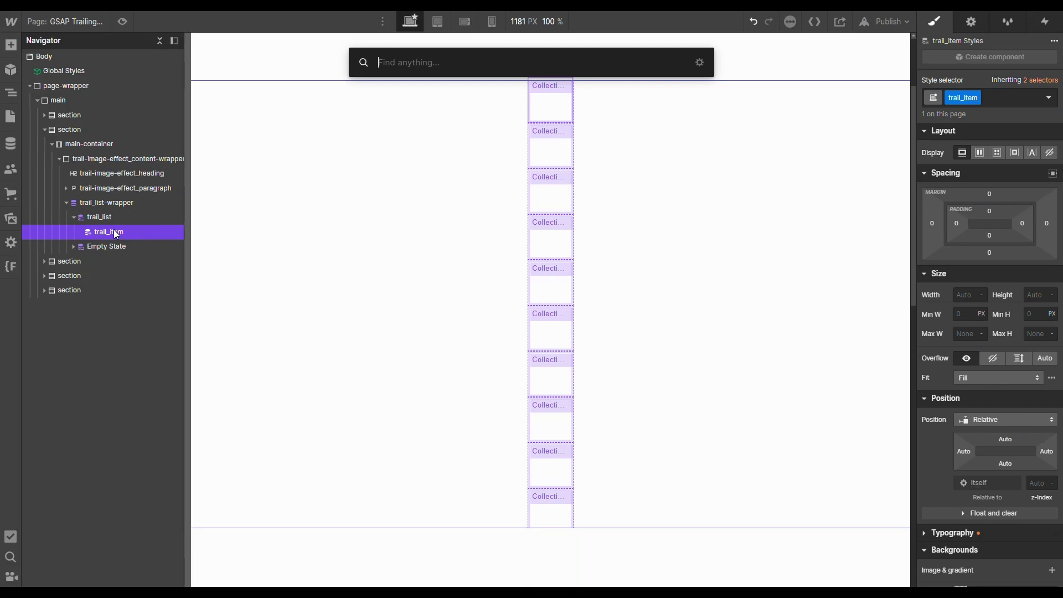
type("image")
key("Return")
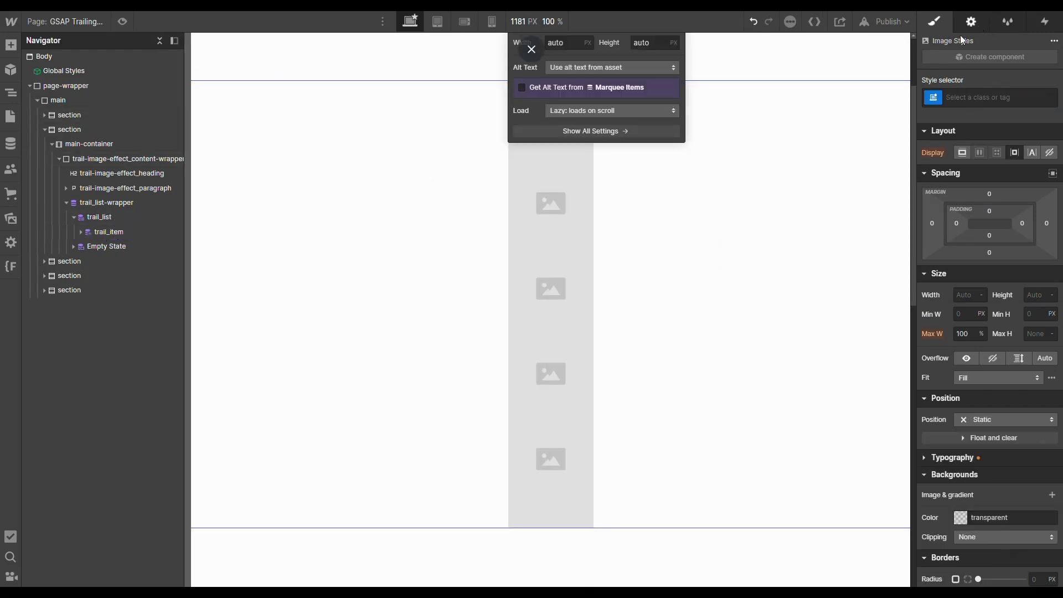
left_click(973, 23)
left_click(968, 242)
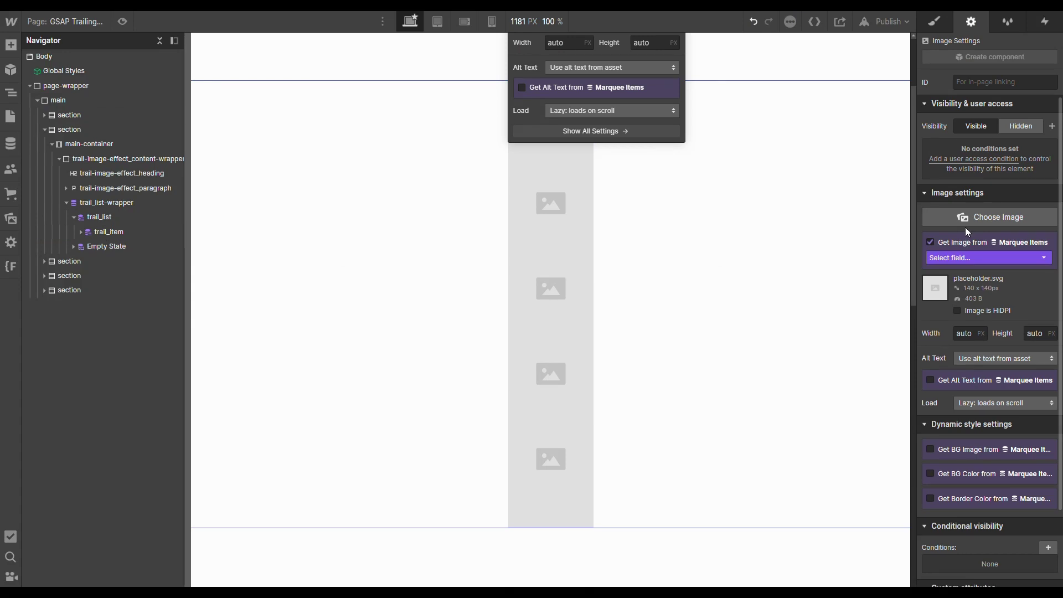
left_click(974, 262)
left_click(962, 279)
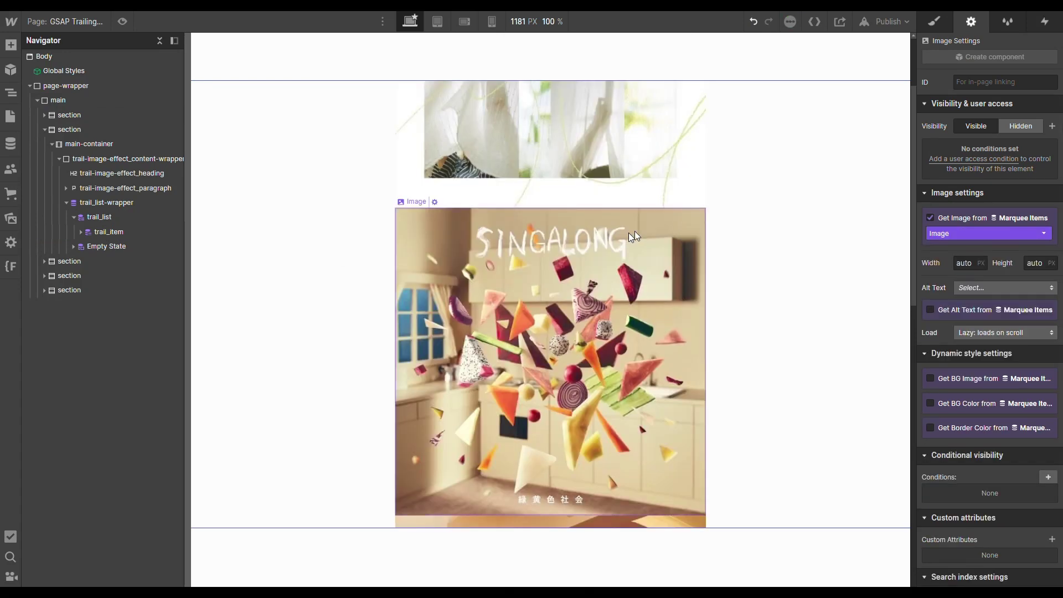
- Give the image inside trail_item the new class trail_image
key("ctrl+Return")
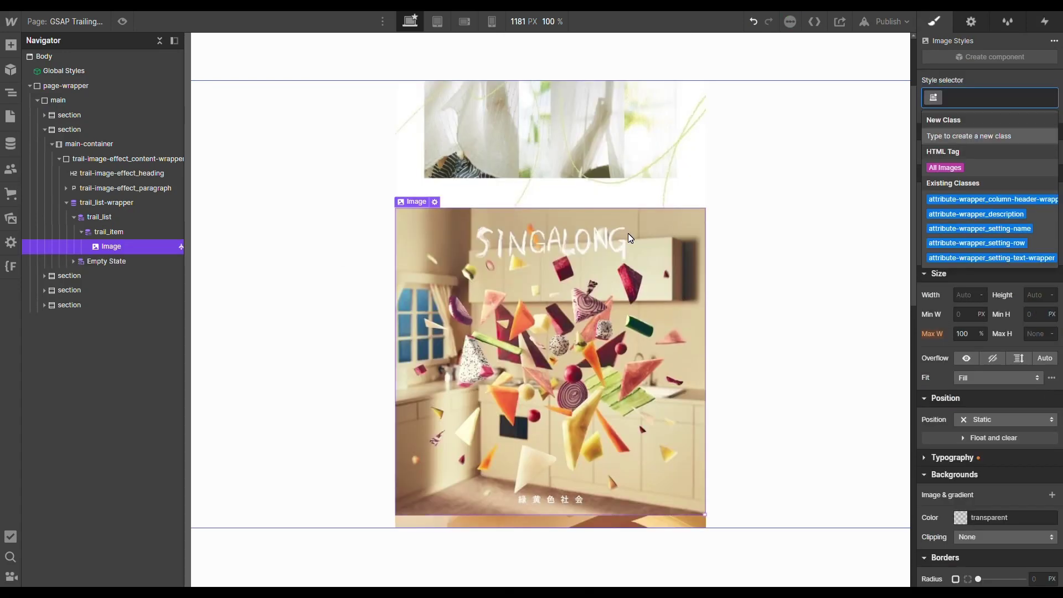
type("trail_image")
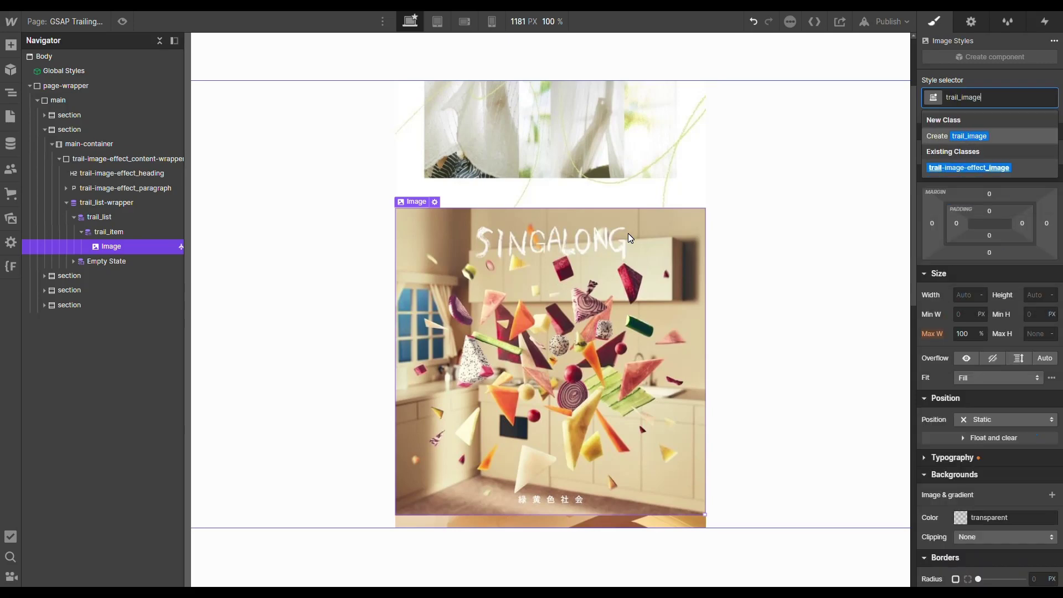
key("Return")
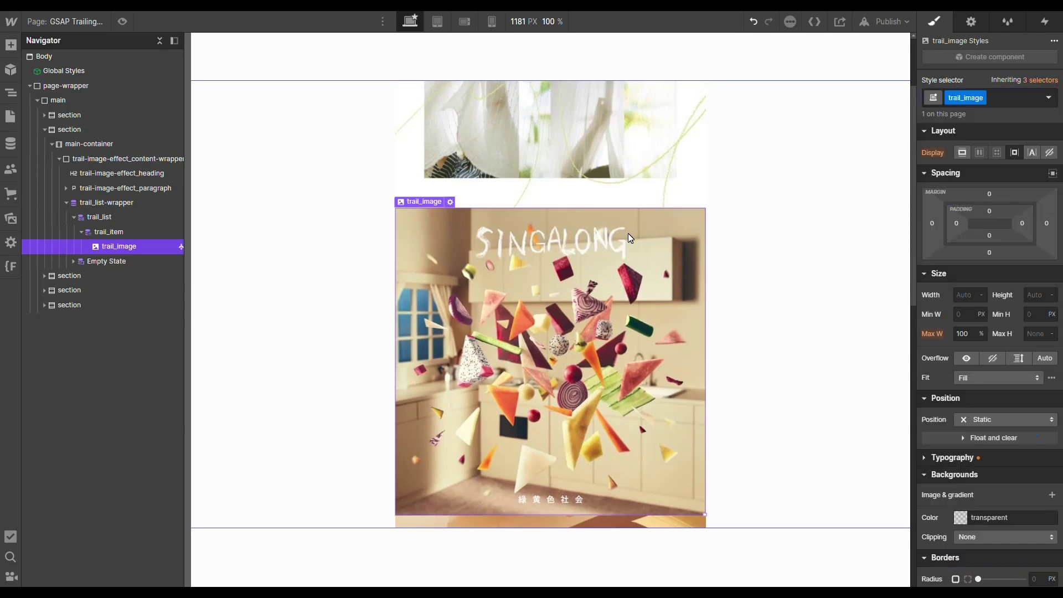
- Set trail_image to 20 rem wide and 20 rem high with its fit set to Cover
left_click(966, 295)
type("20rem")
key("Return")
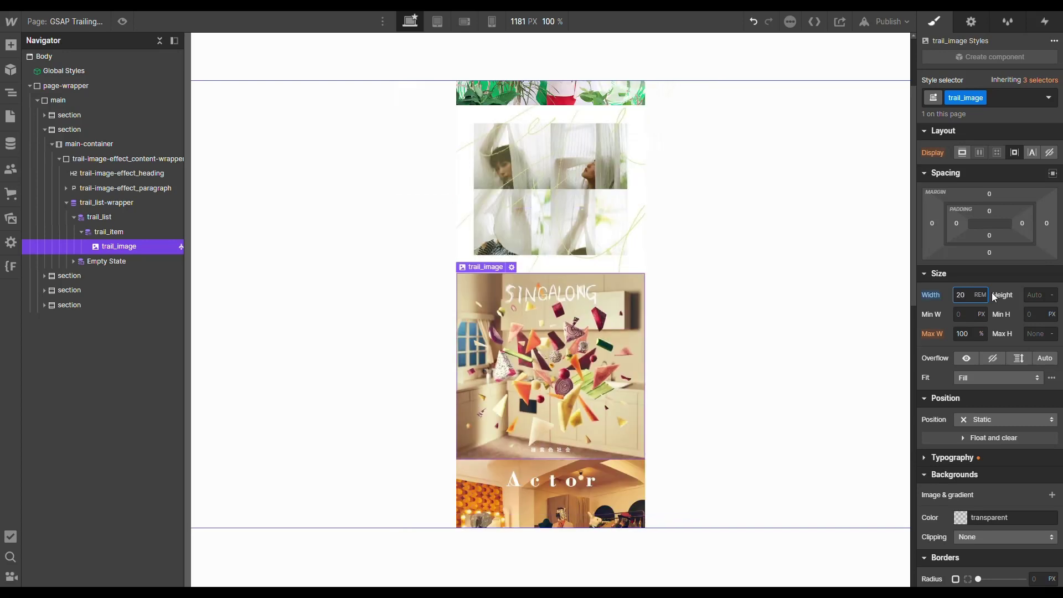
key("Tab")
type("20rem")
key("Return")
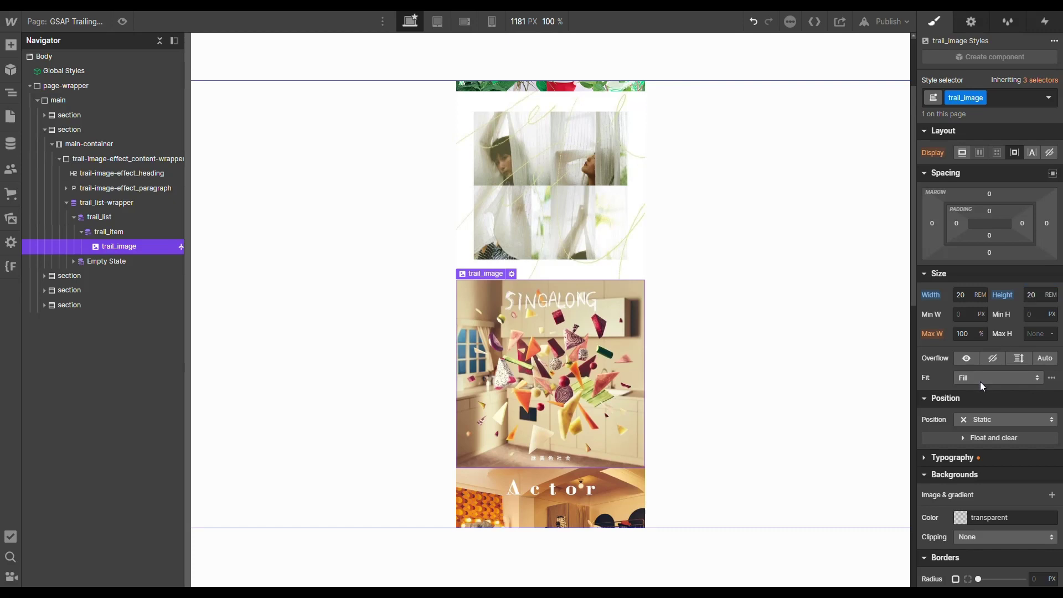
left_click(980, 381)
left_click(975, 407)
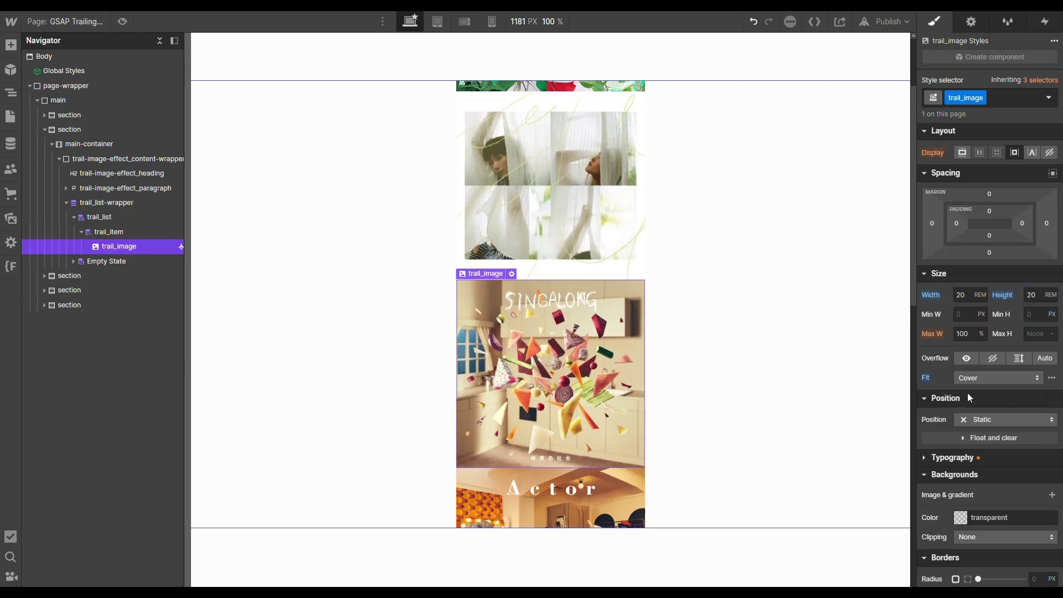
- Set trail_list-wrapper to Absolute position with the left preset, giving 0% at the top, left and bottom
left_click(114, 163)
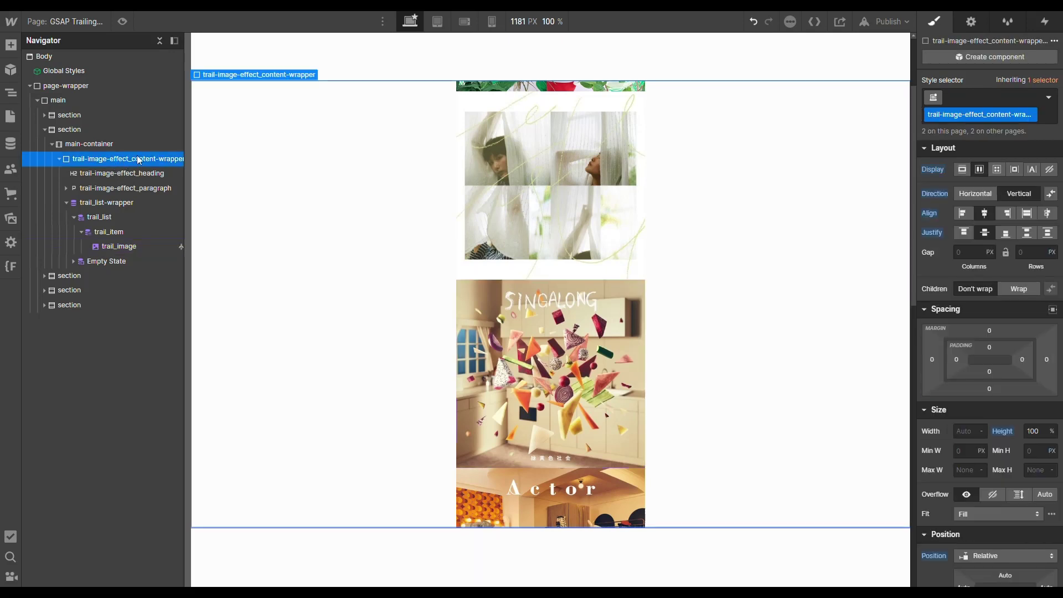
scroll(953, 414, "down", 2)
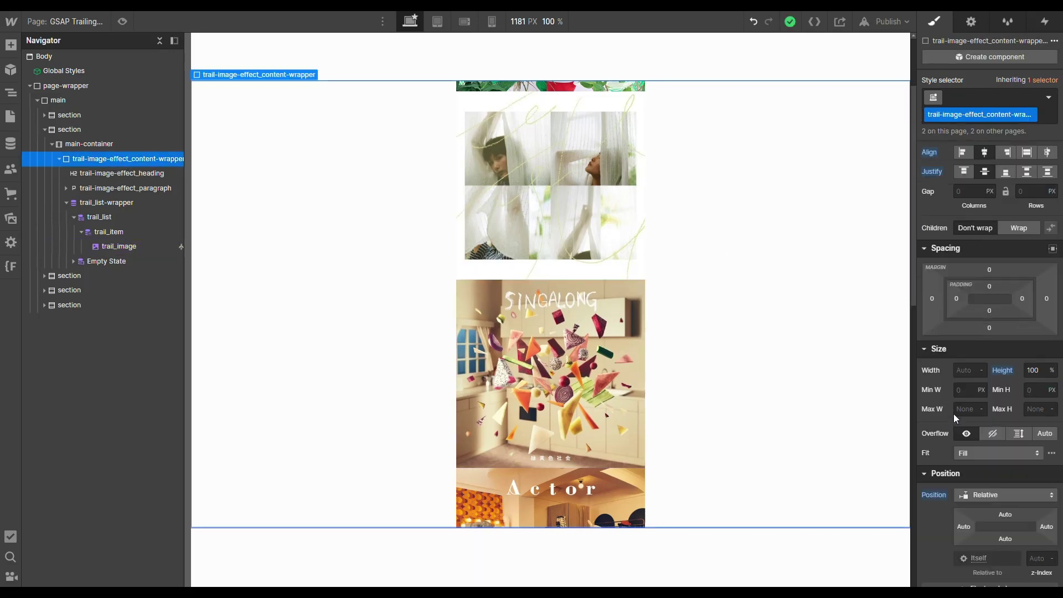
left_click(98, 205)
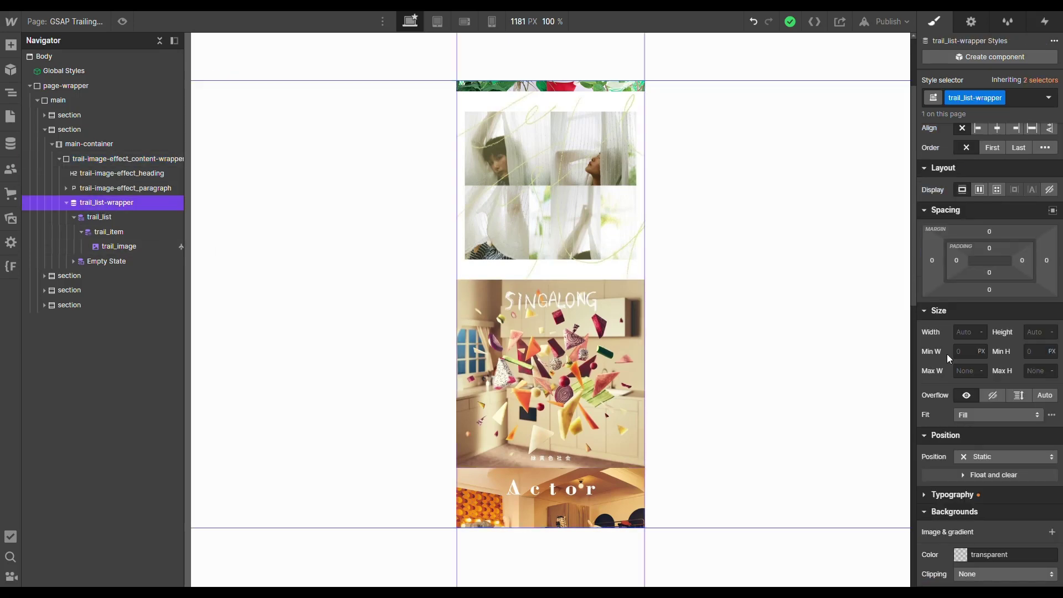
left_click(976, 460)
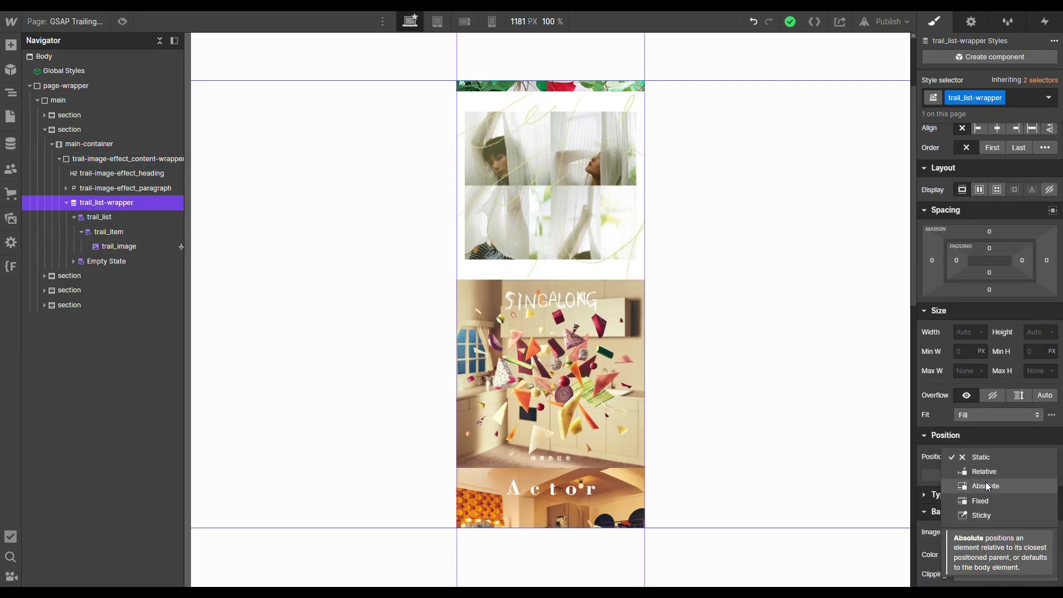
left_click(990, 484)
left_click(1006, 474)
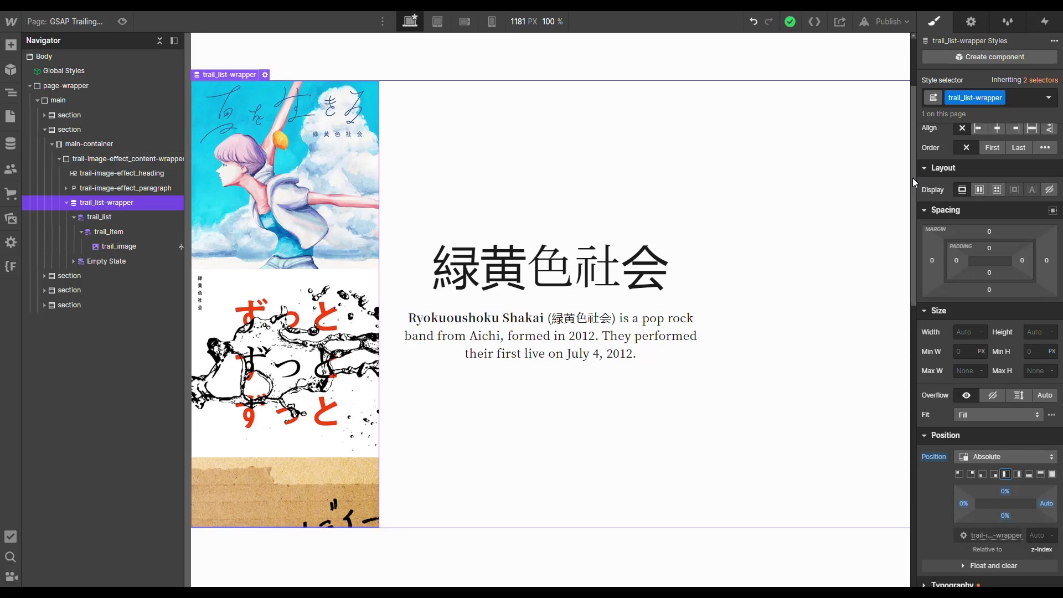
- Switch to the component's How it works page, copy the GSAP Trail Image script and return to Webflow
key("ctrl+Tab")
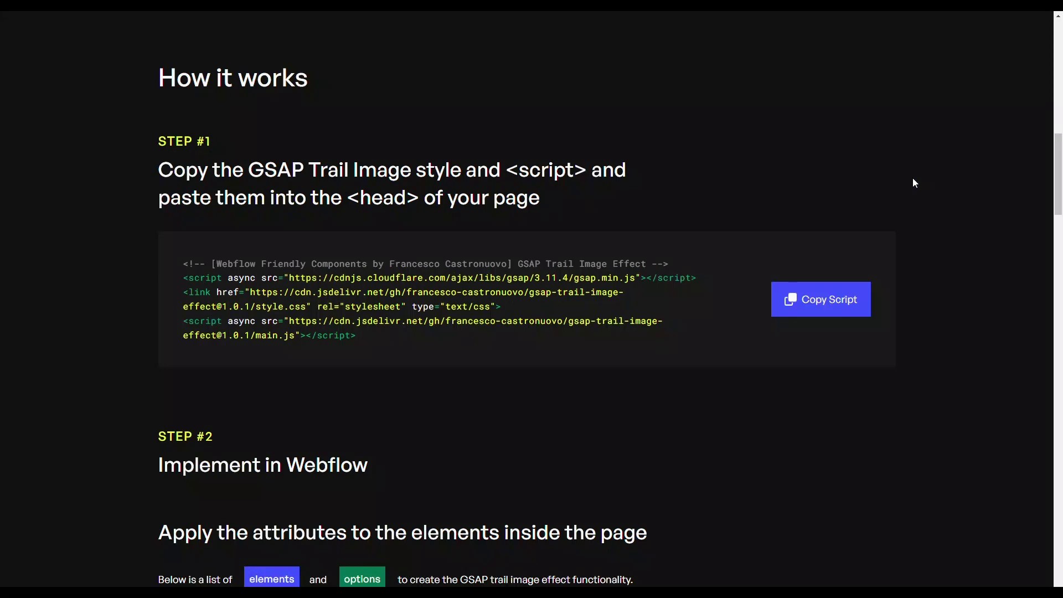
left_click(839, 302)
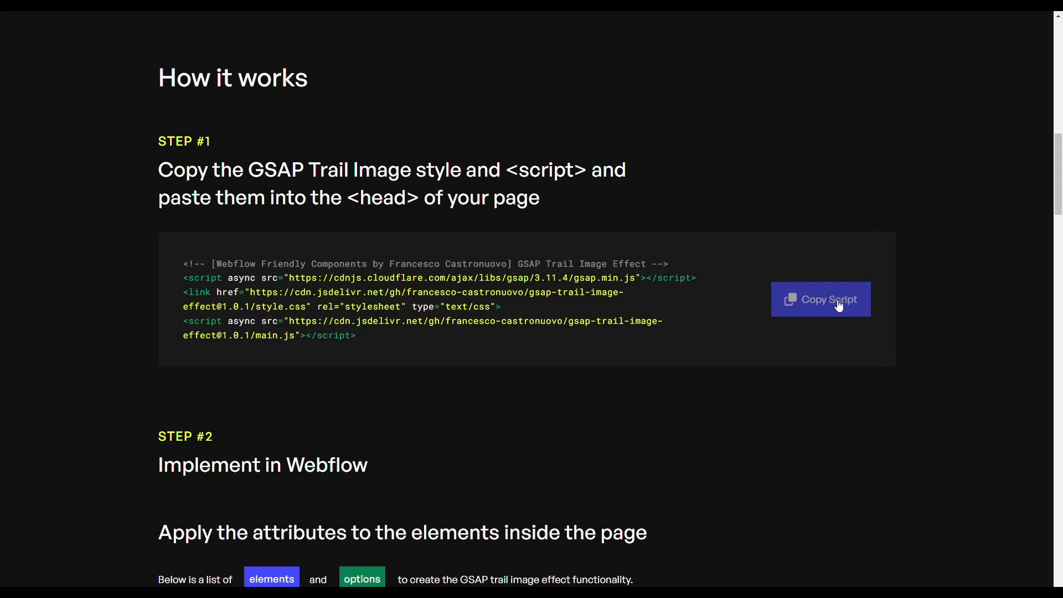
key("ctrl+shift+Tab")
- Paste the copied script into the Inside <head> tag custom code of the GSAP Trailing Images Live page settings and save
left_click(10, 115)
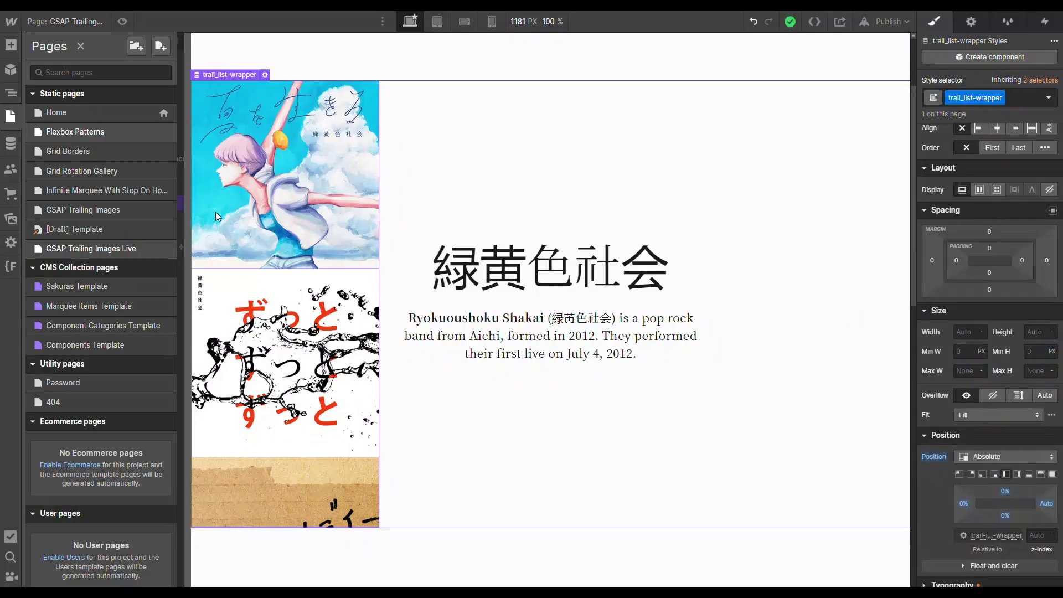
left_click(165, 250)
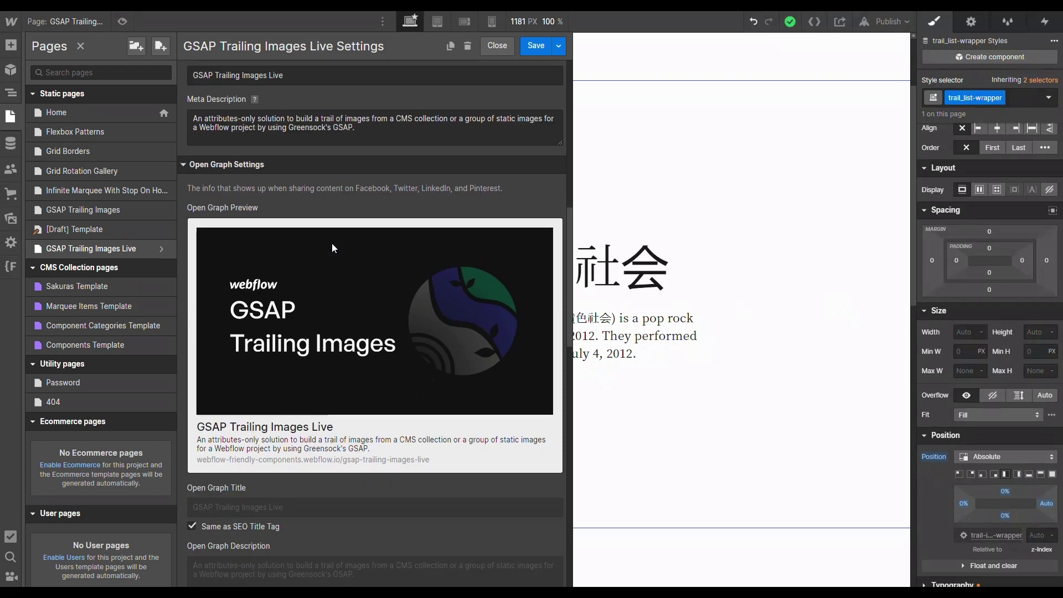
scroll(331, 244, "down", 10)
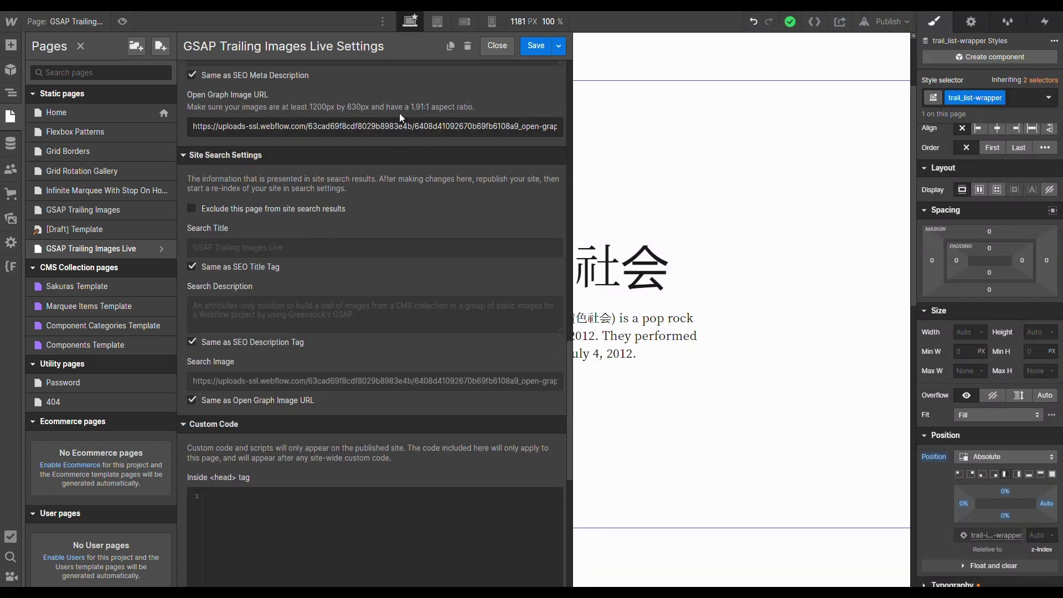
scroll(355, 274, "down", 5)
left_click(354, 275)
key("ctrl+v")
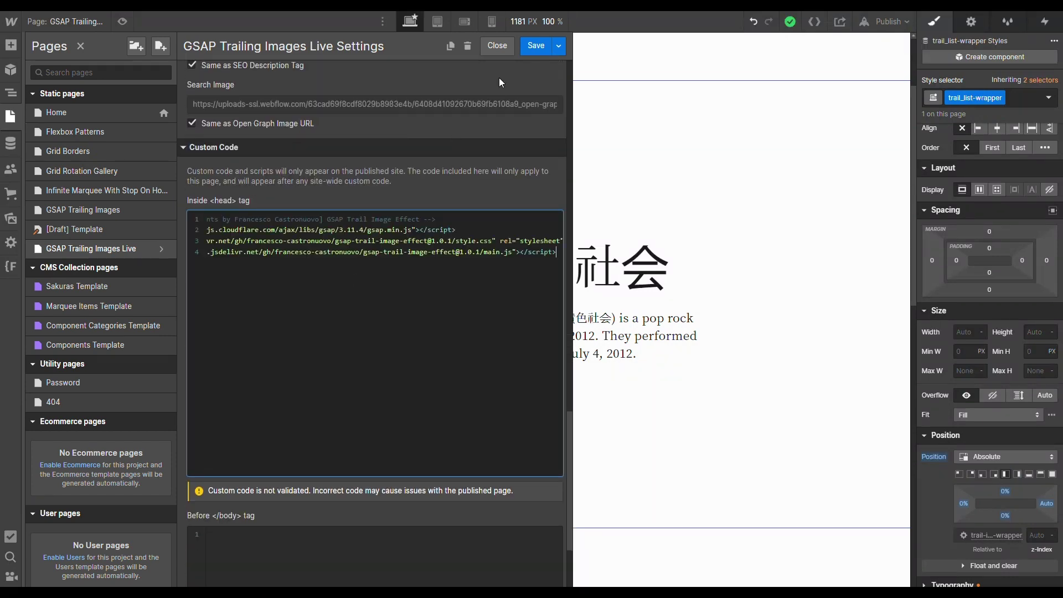
left_click(523, 49)
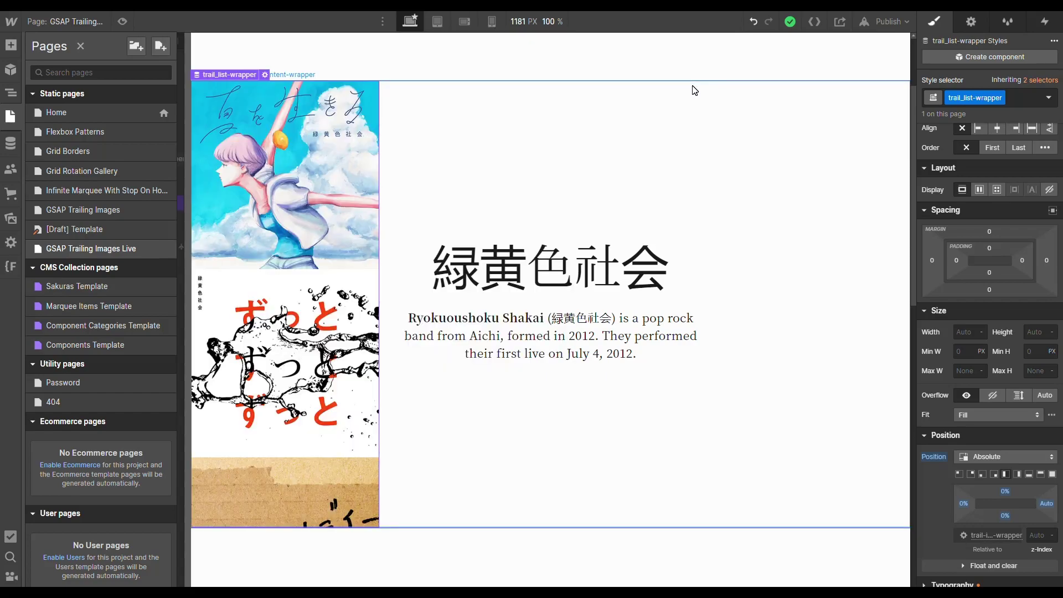
- Switch to the component's How it works page, review the Implement in Webflow elements and options, and return to Webflow
key("ctrl+Tab")
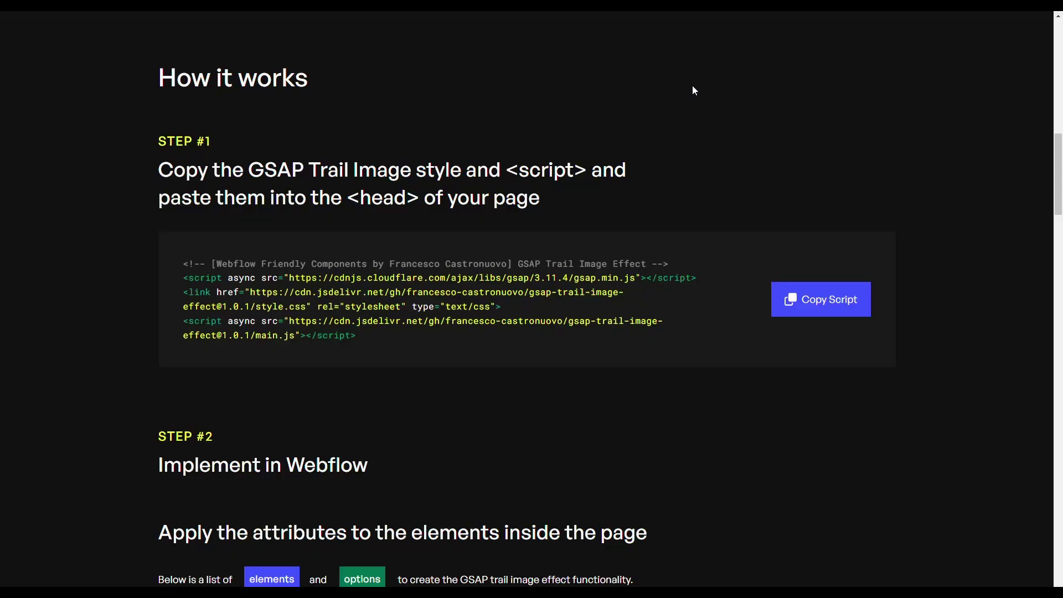
scroll(648, 106, "down", 5)
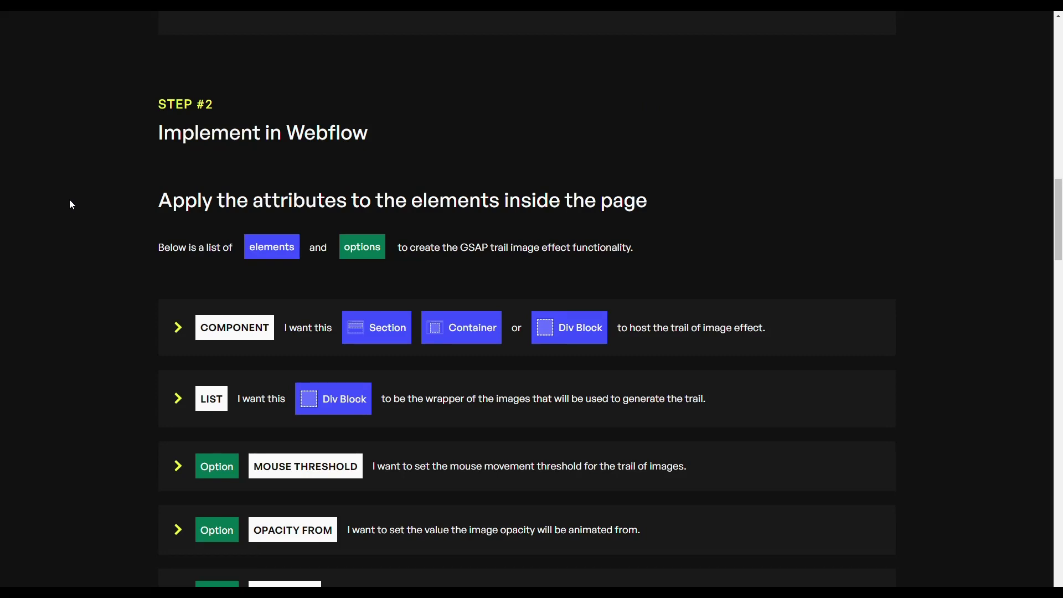
scroll(70, 205, "down", 1)
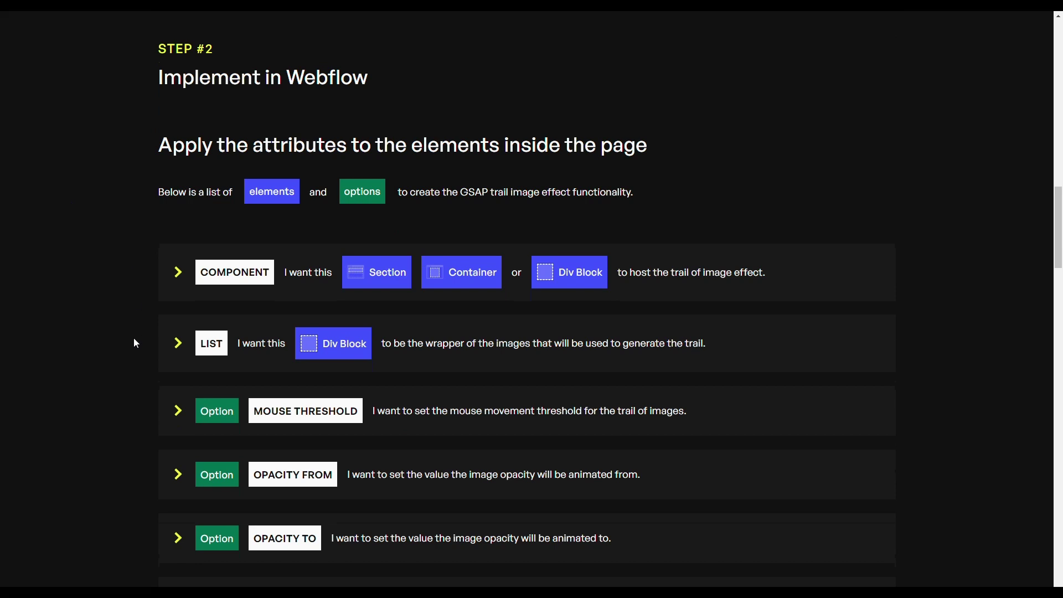
scroll(134, 340, "down", 8)
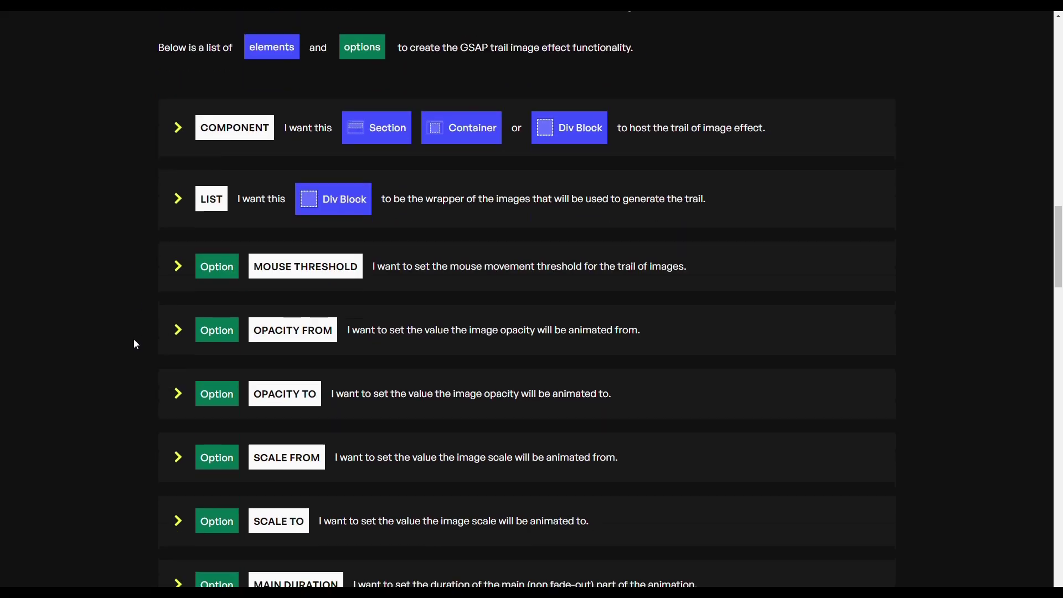
scroll(134, 340, "down", 2)
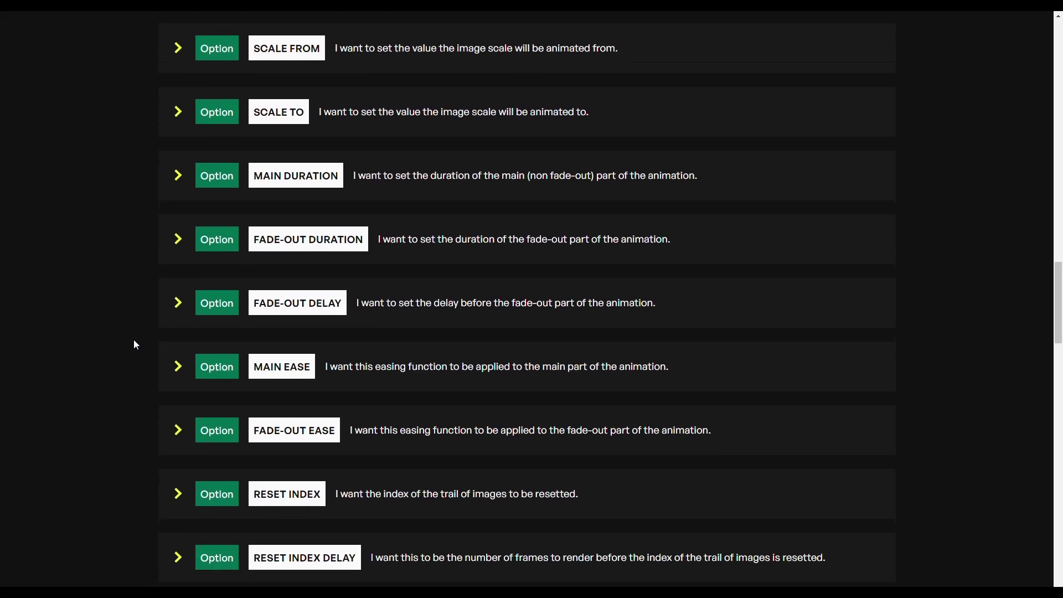
scroll(134, 340, "up", 8)
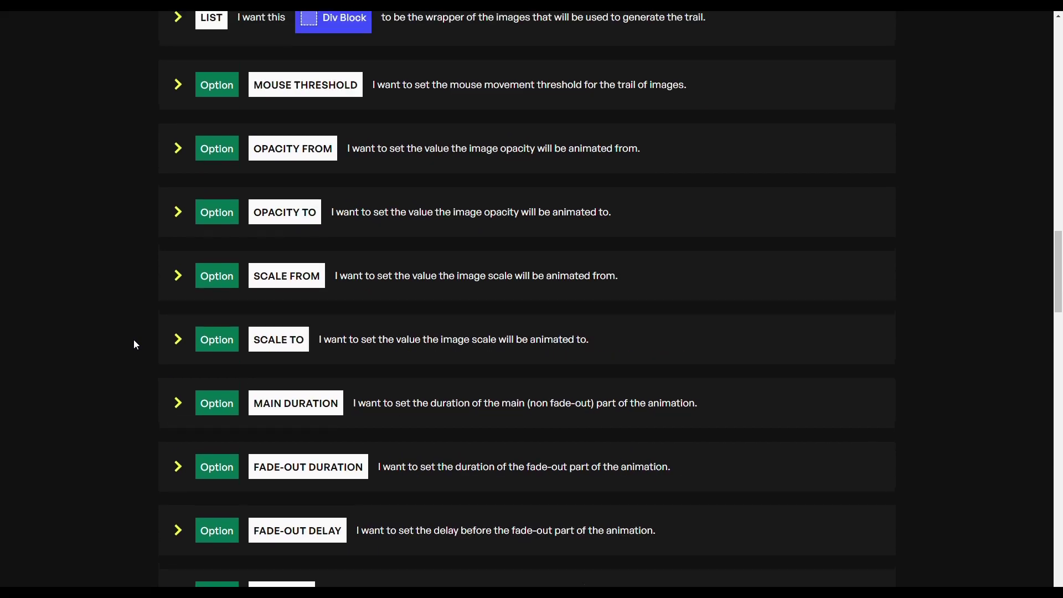
scroll(134, 340, "up", 2)
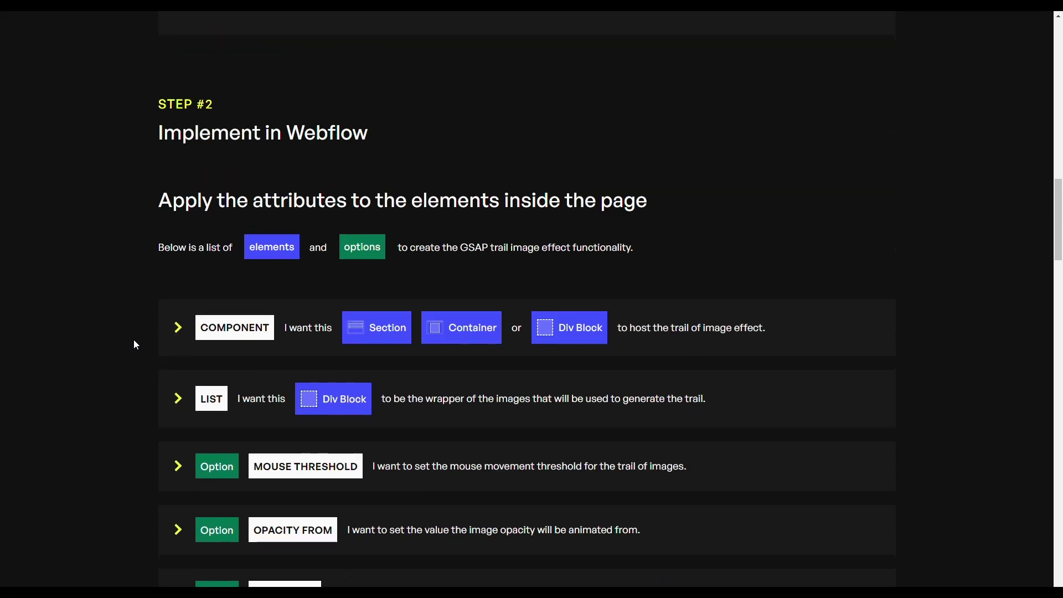
key("ctrl+Tab")
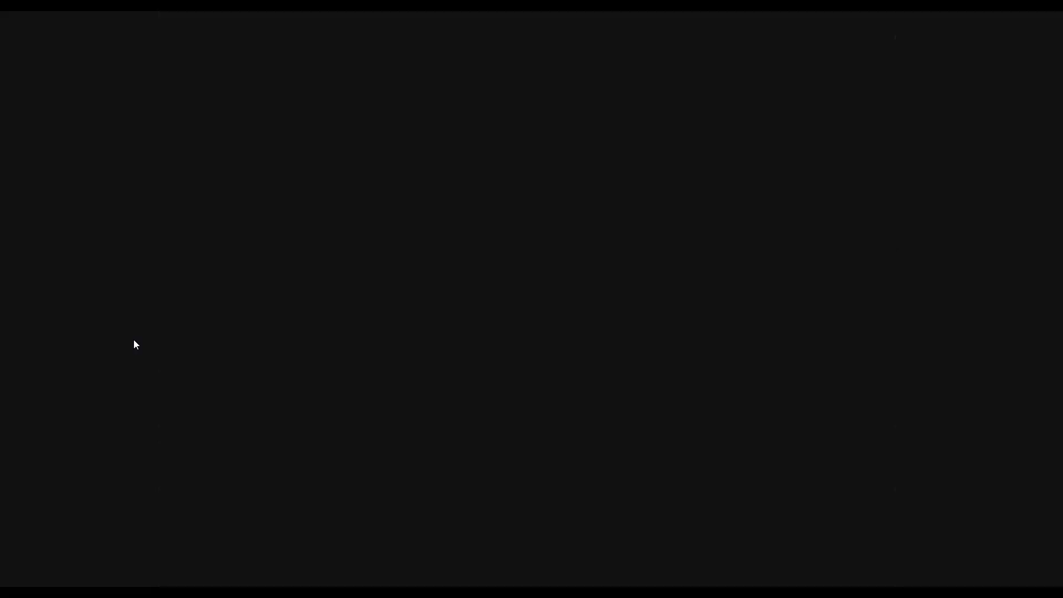
- Add the custom attribute fc-trail-image with the value component to the section containing the trail image list
left_click(505, 141)
key("z")
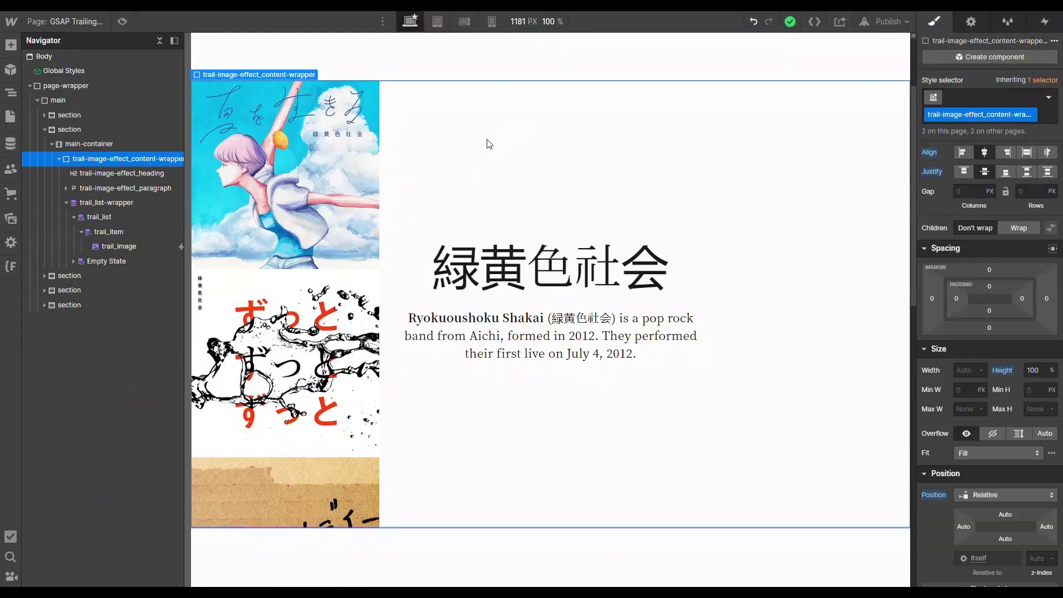
left_click(81, 129)
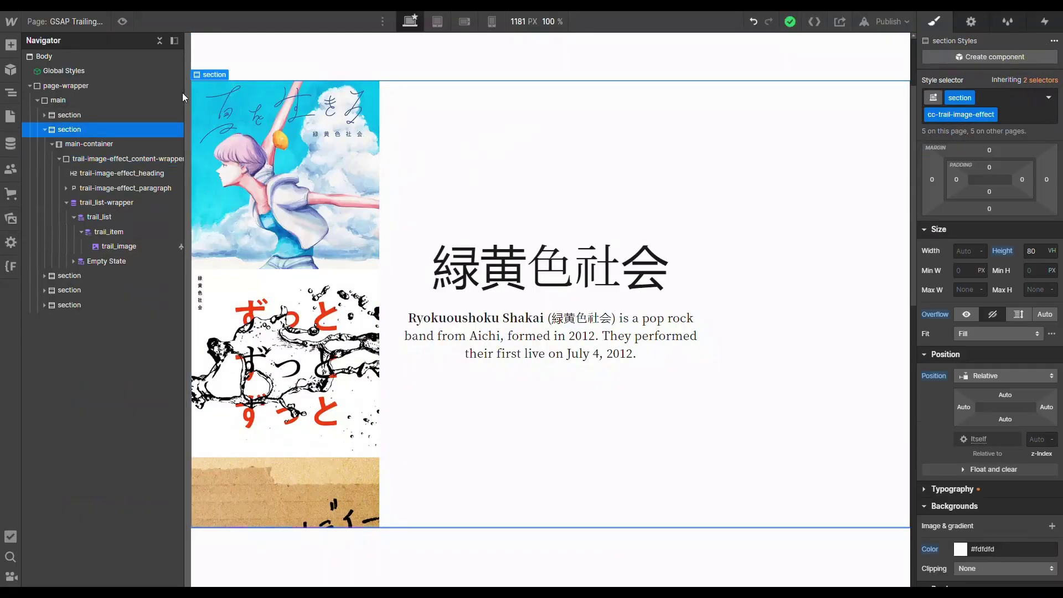
left_click(972, 22)
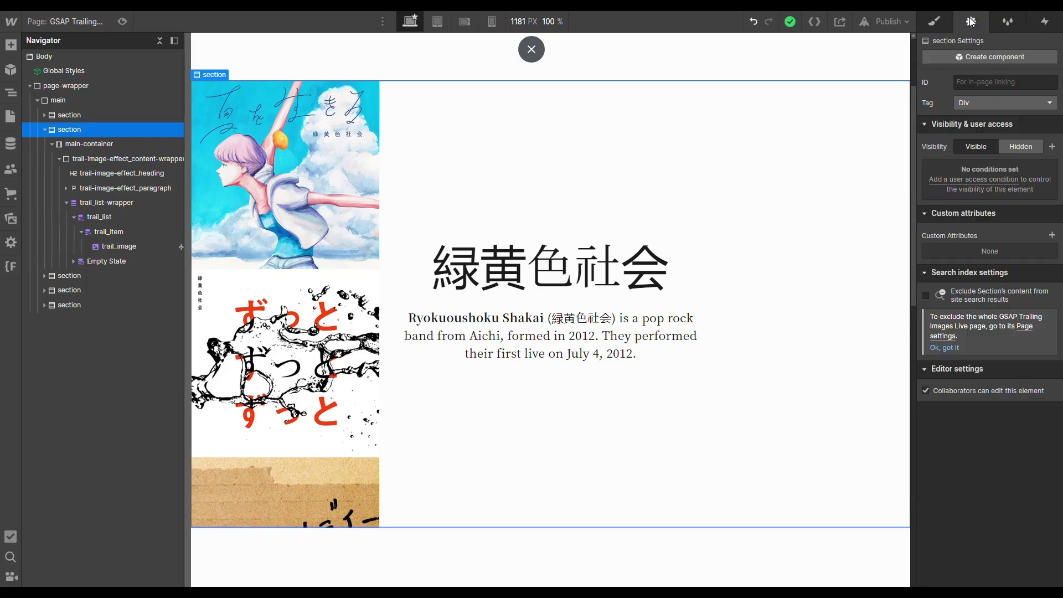
left_click(1052, 236)
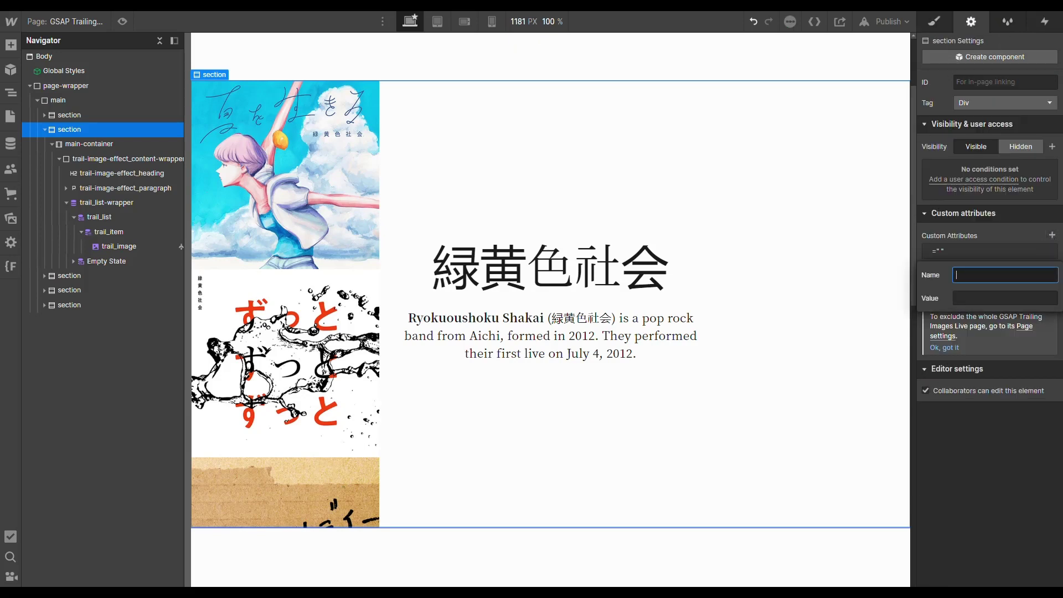
type("fc-trail-image")
left_click(1004, 298)
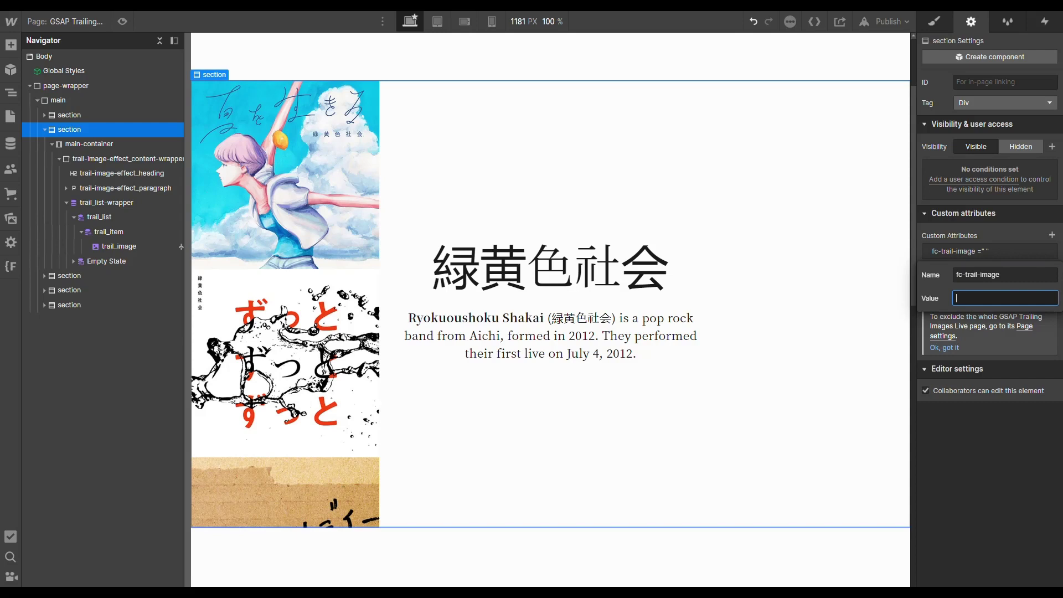
type("com")
type("ent")
left_click(1014, 224)
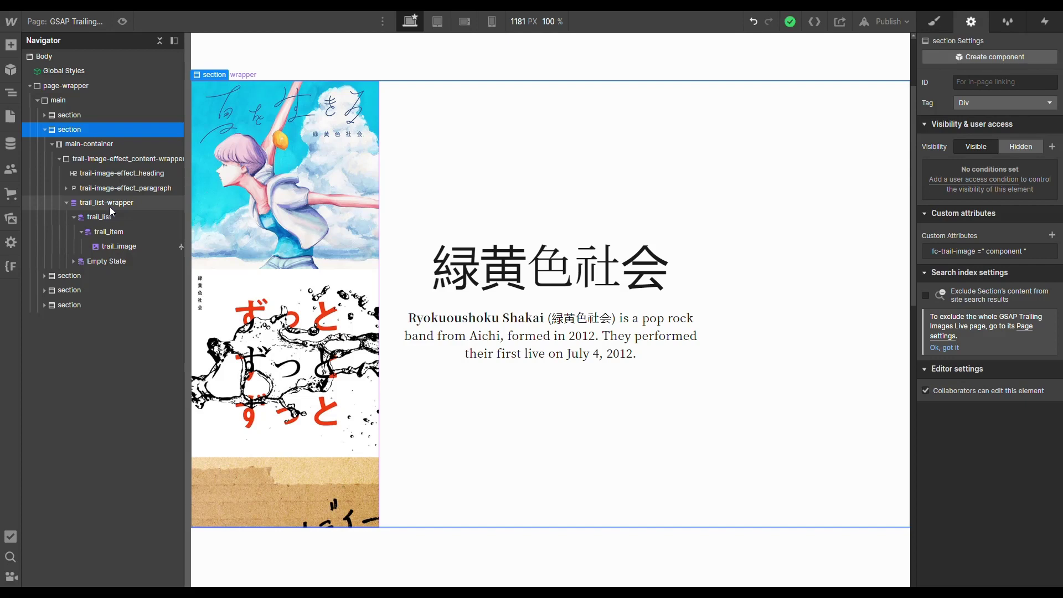
- Add the custom attribute fc-trail-image with the value list to the trail_list element
left_click(110, 207)
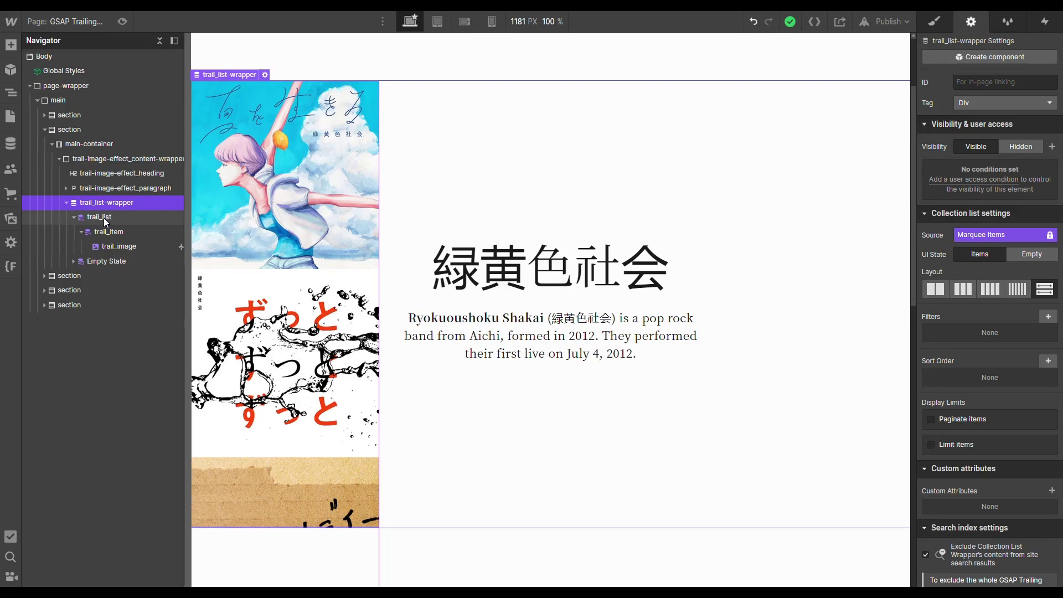
left_click(104, 217)
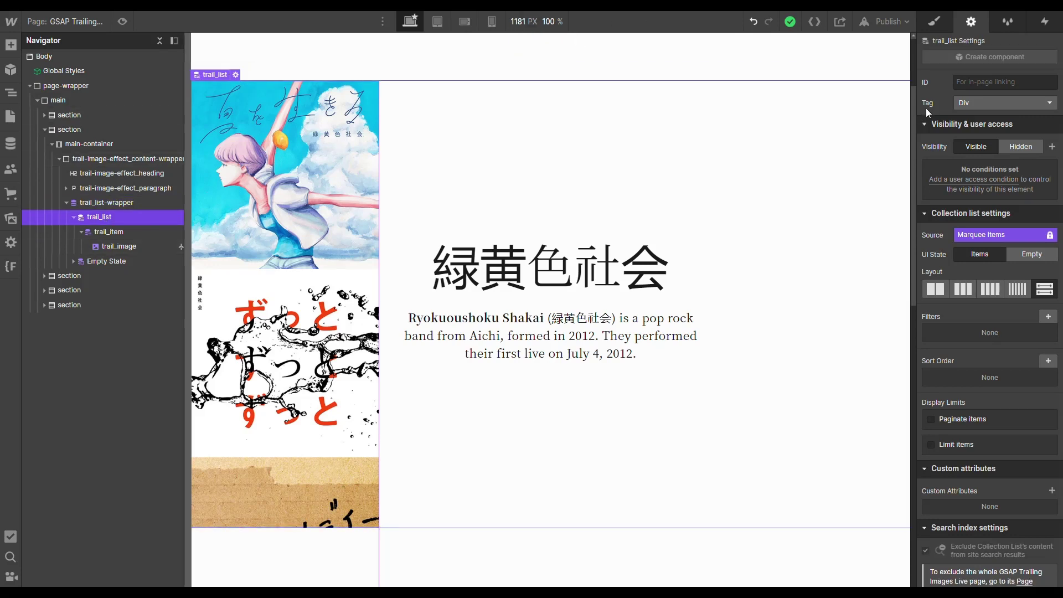
scroll(991, 277, "down", 1)
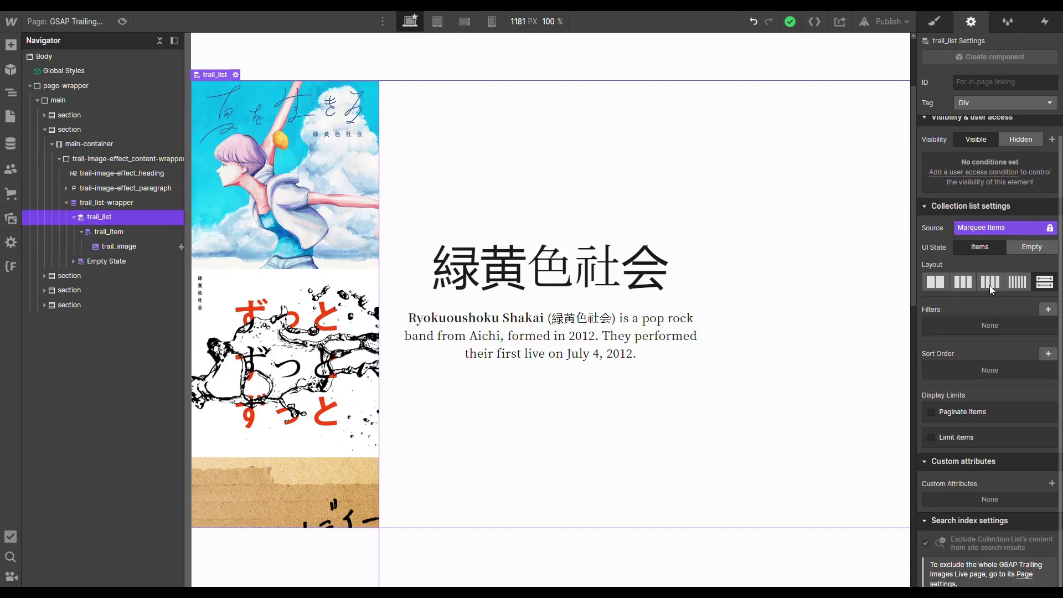
left_click(1052, 483)
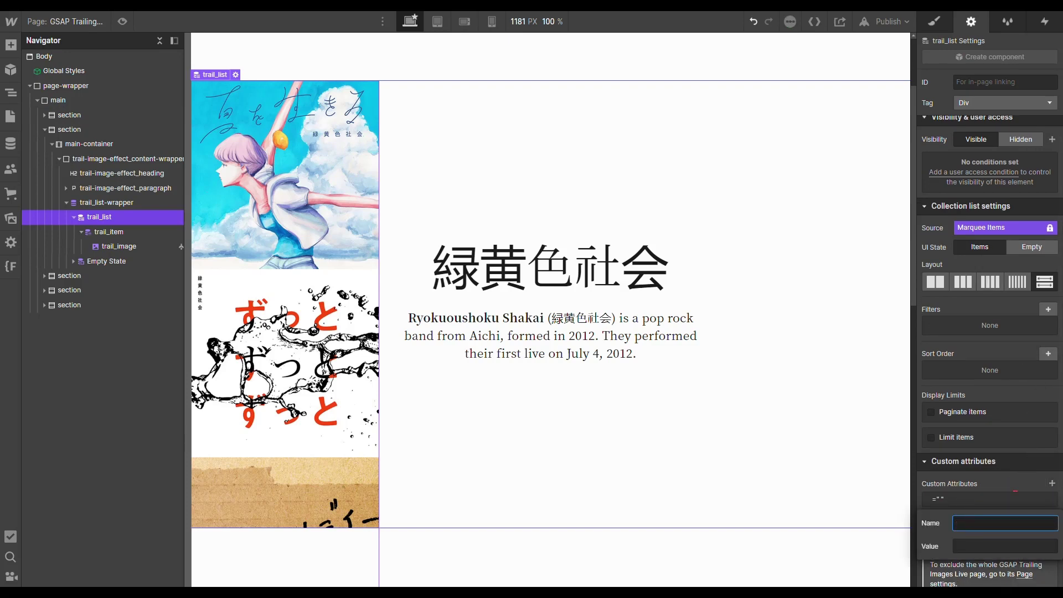
type("fc-trail-image")
left_click(971, 546)
type("list")
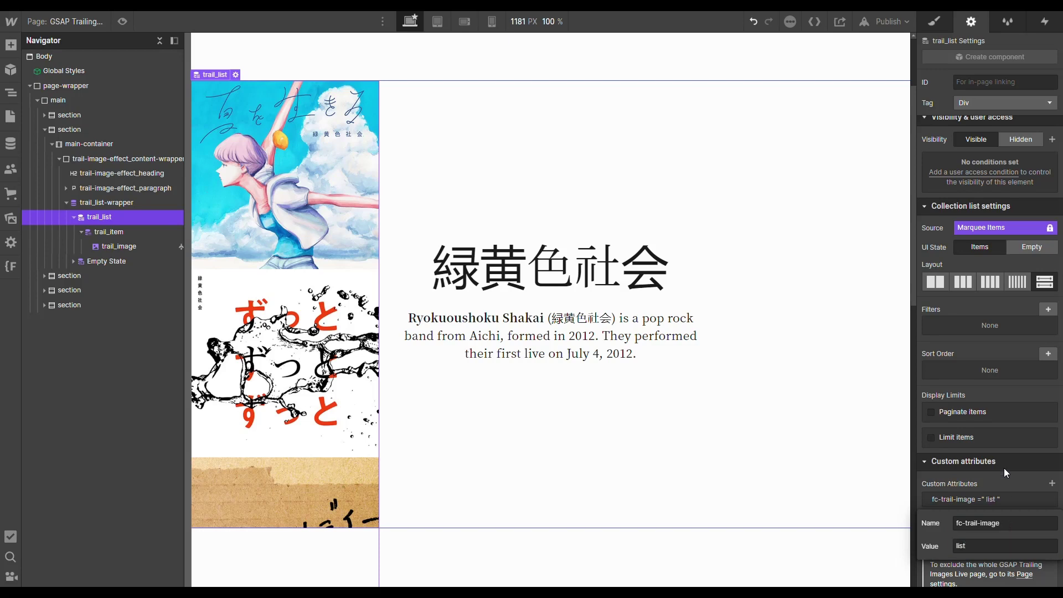
left_click(1003, 468)
left_click(963, 440)
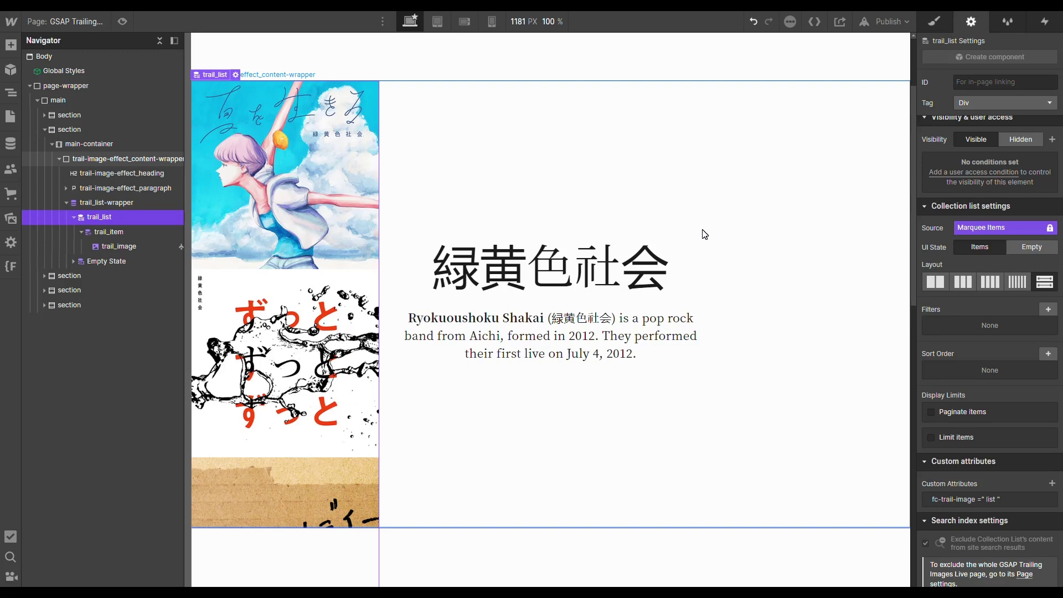
- Select the section holding the trail and examine the available ease types on the GreenSock Eases docs page
left_click(82, 132)
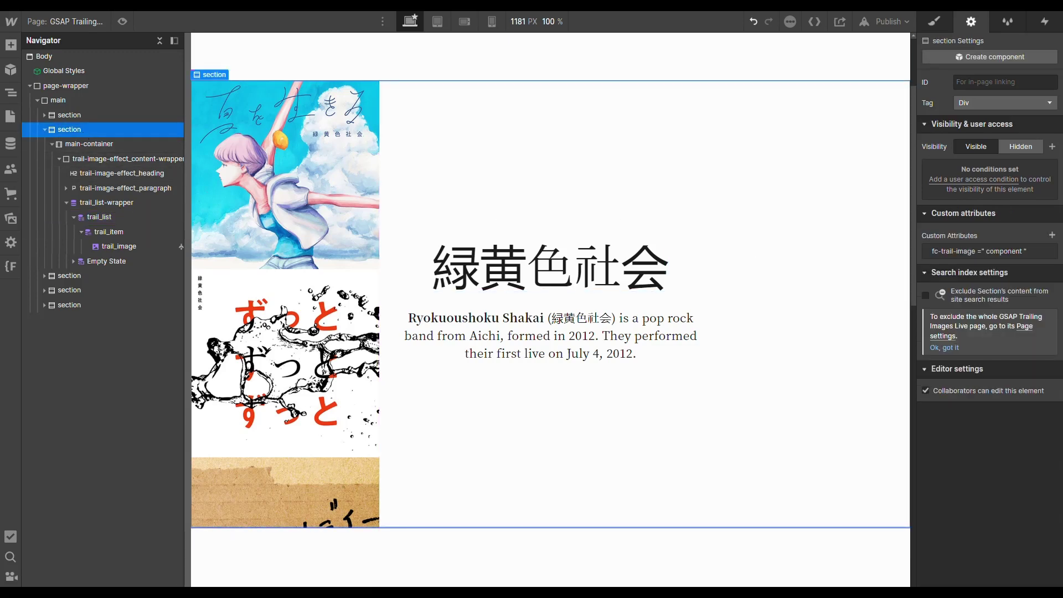
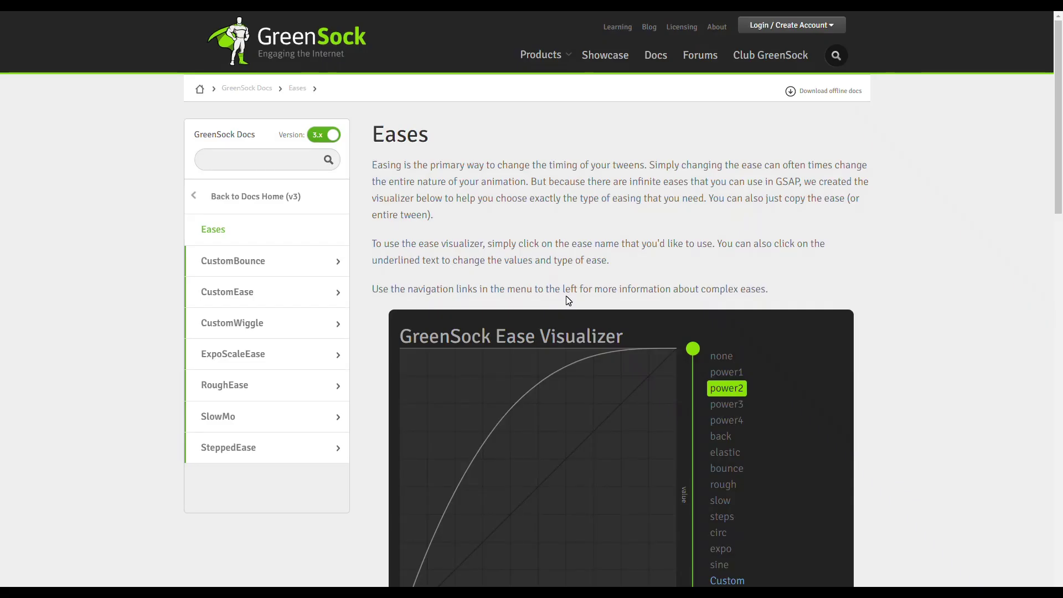
scroll(626, 314, "down", 2)
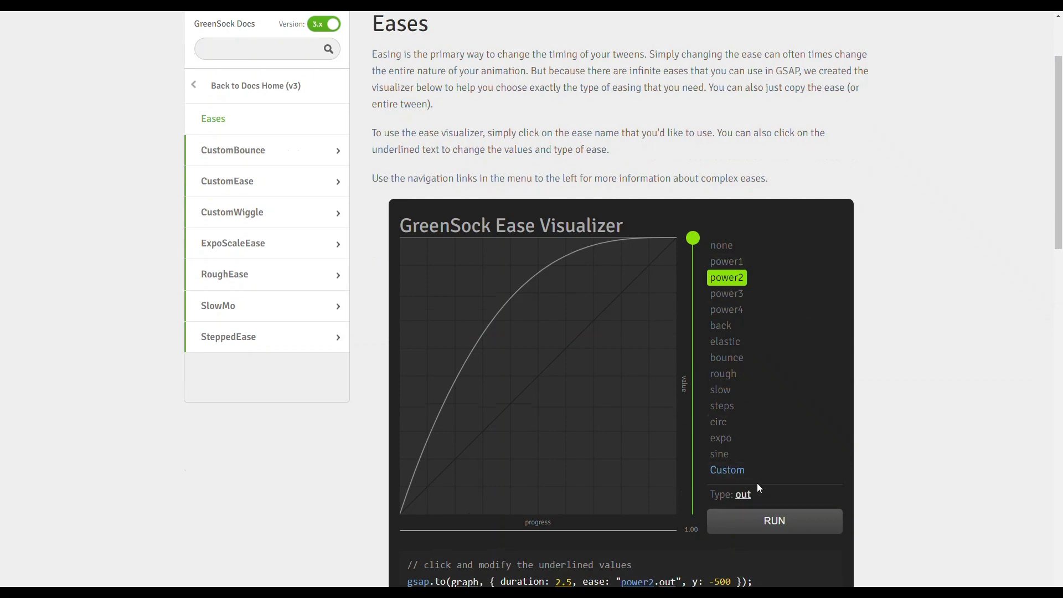
scroll(779, 188, "up", 2)
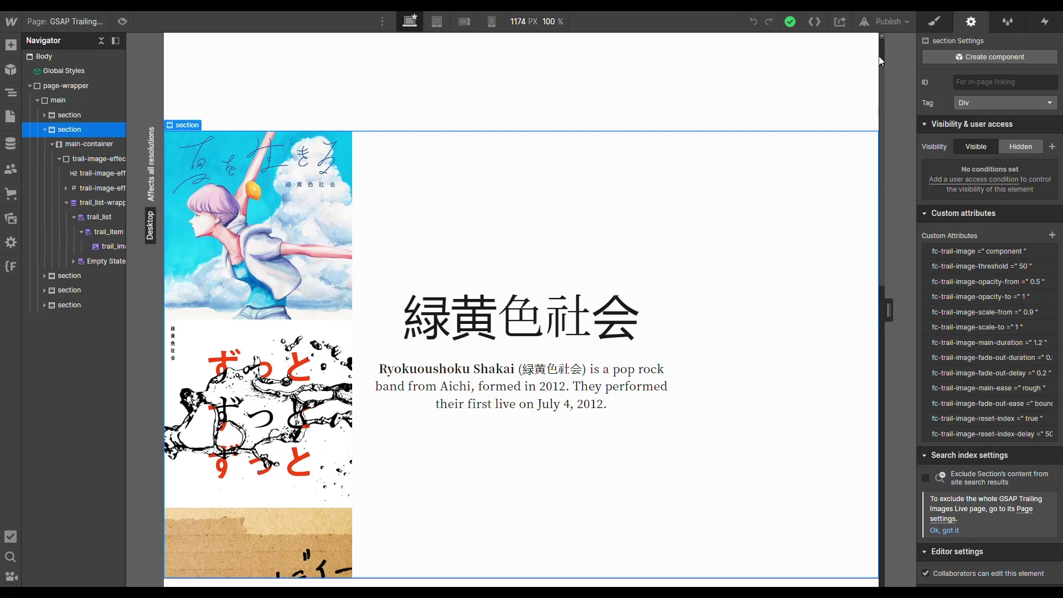
- Publish the site to its webflow.io domain, check the trail effect on the live page and return to Webflow
left_click(897, 23)
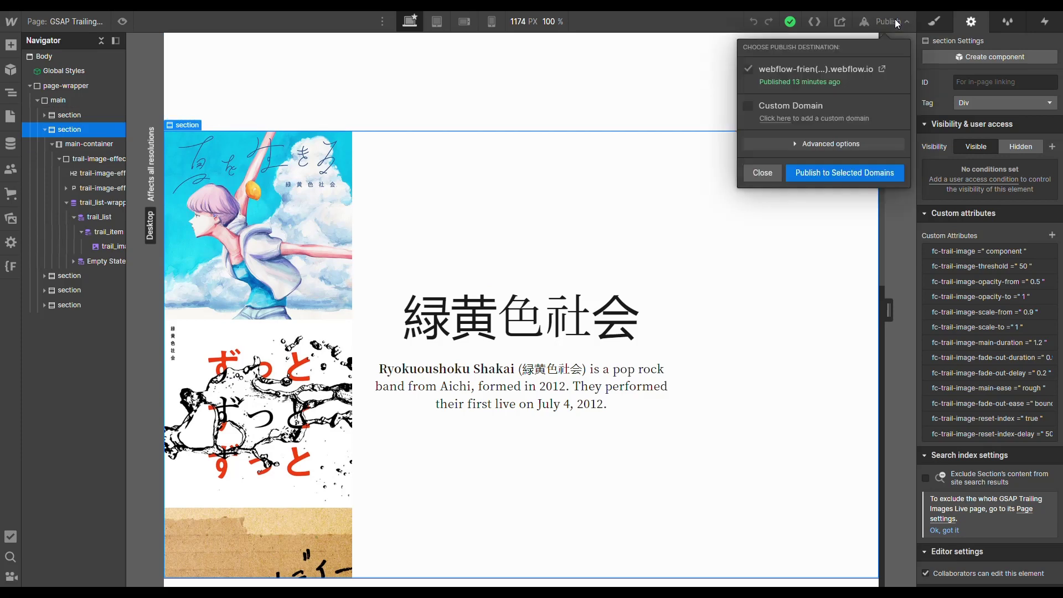
left_click(848, 173)
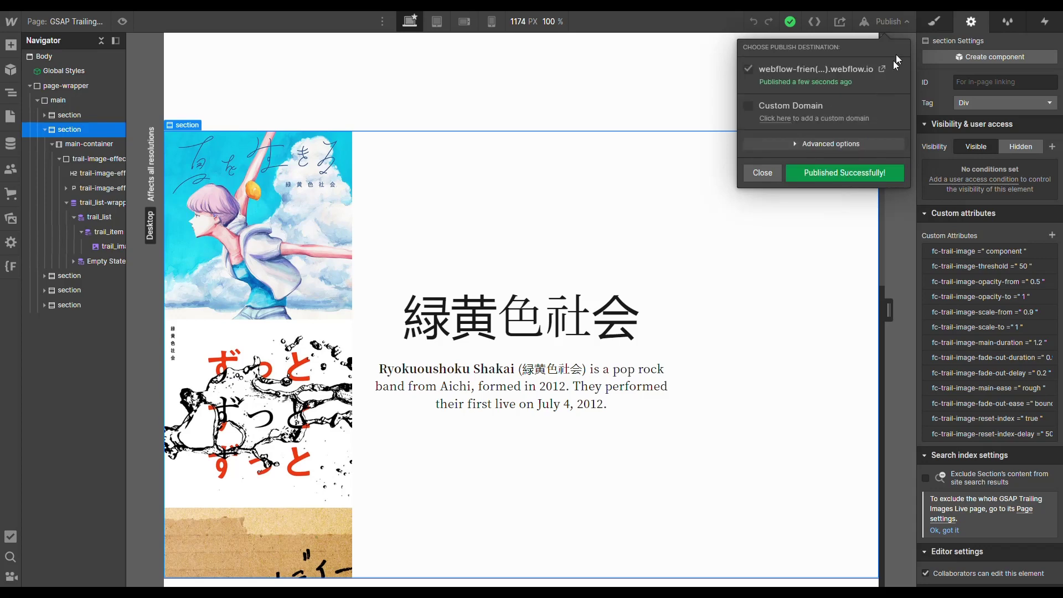
left_click(882, 70)
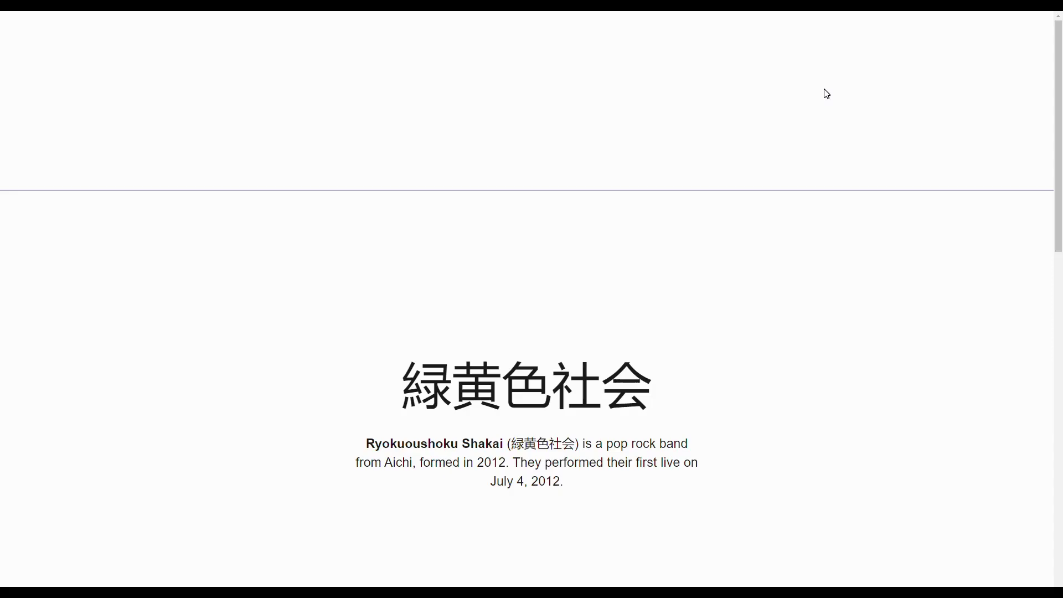
scroll(826, 93, "down", 1)
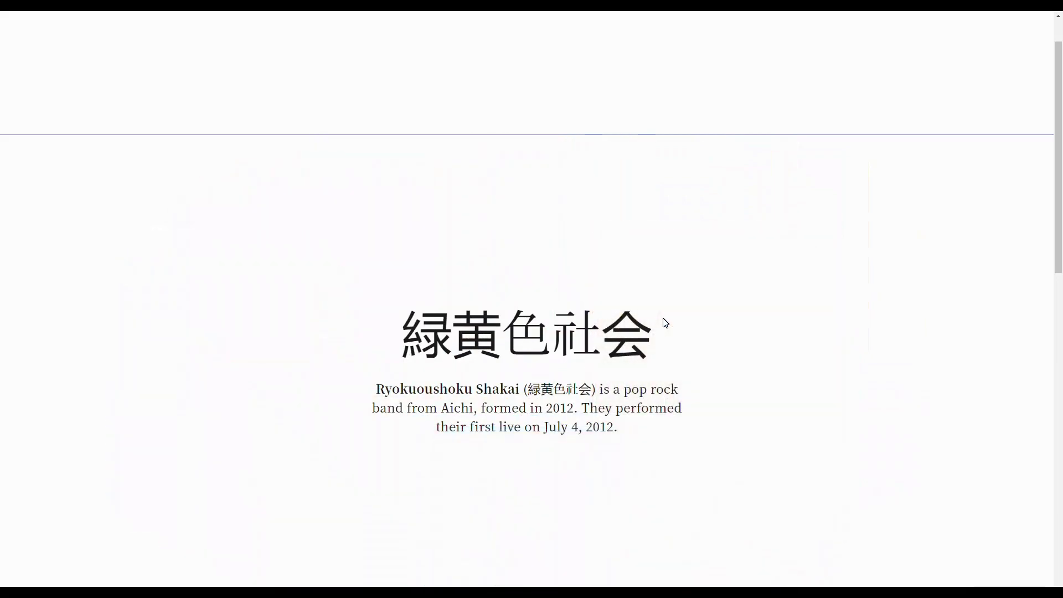
key("ctrl+Tab")
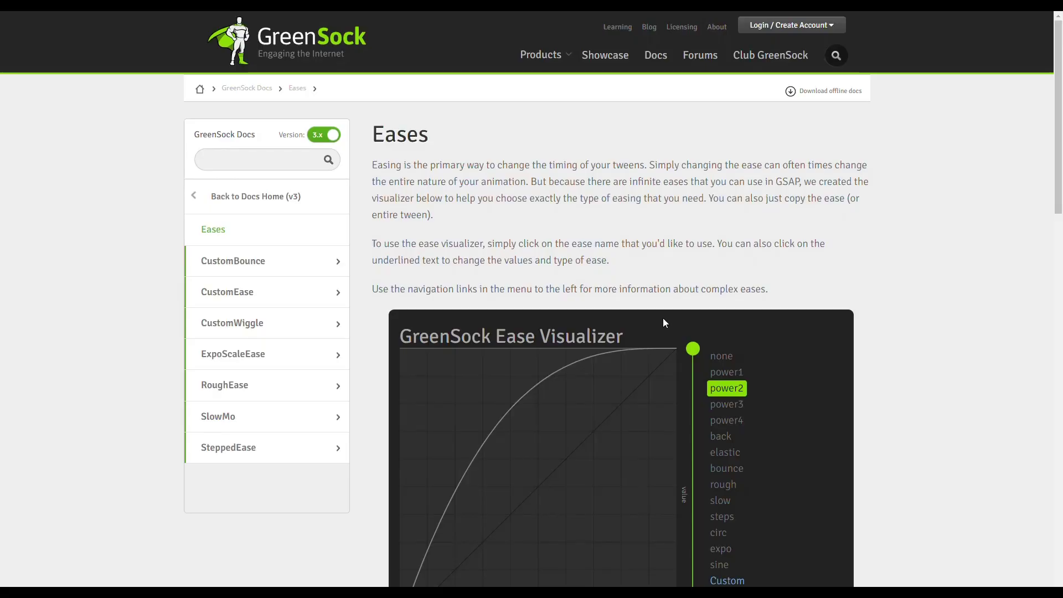
key("ctrl+Tab")
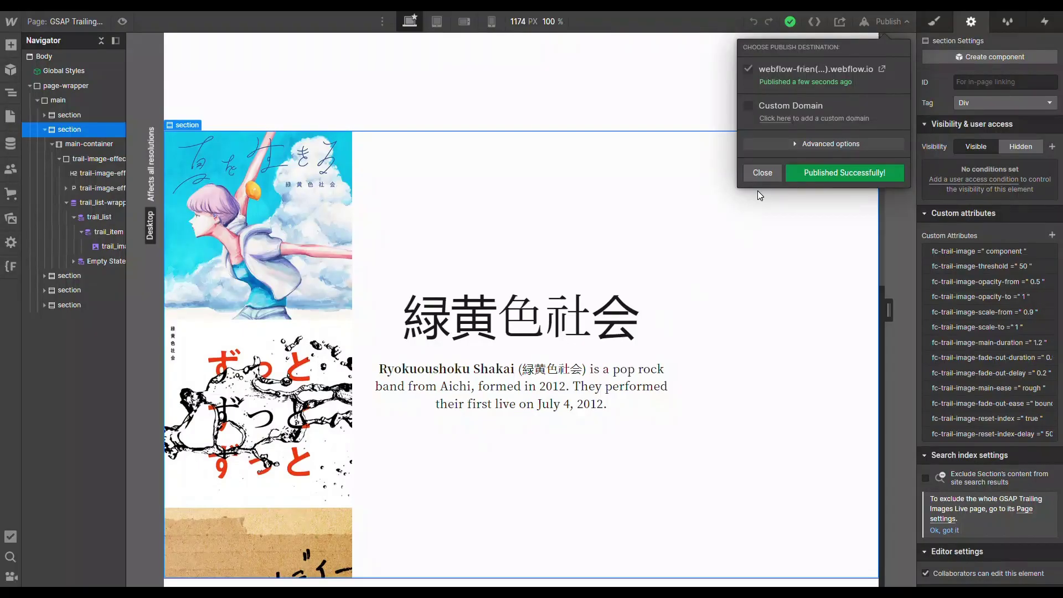
left_click(763, 173)
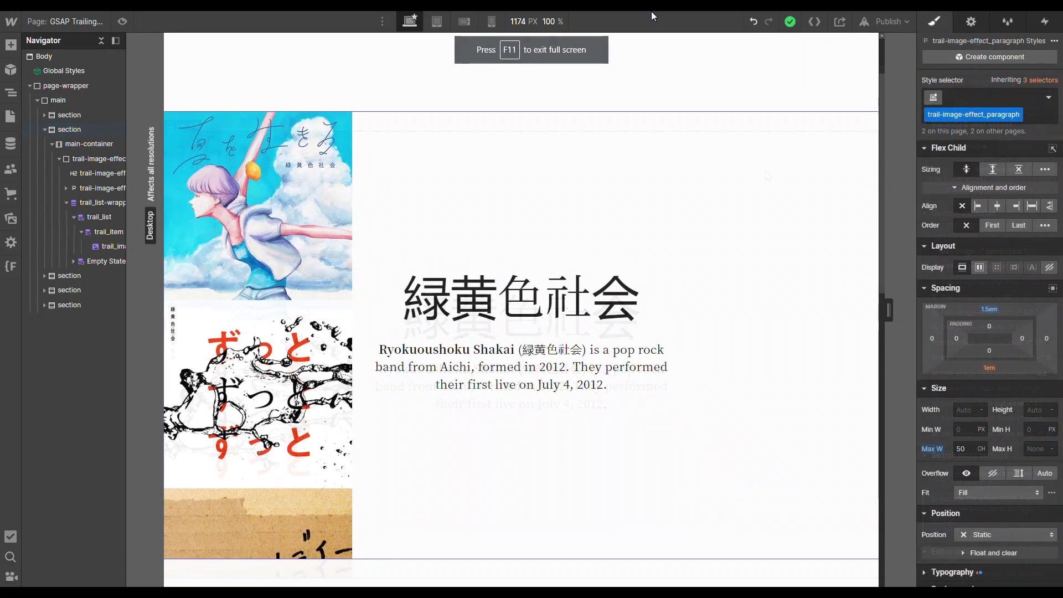
- Add a div block with the class image-list inside the content wrapper of the サクラ section
scroll(637, 155, "down", 4)
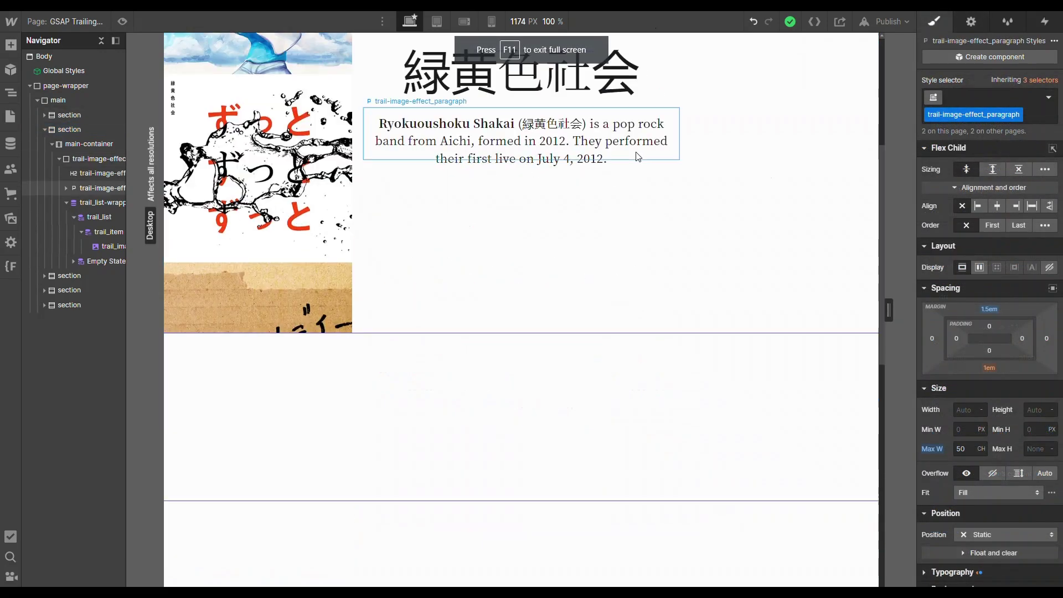
scroll(636, 156, "down", 6)
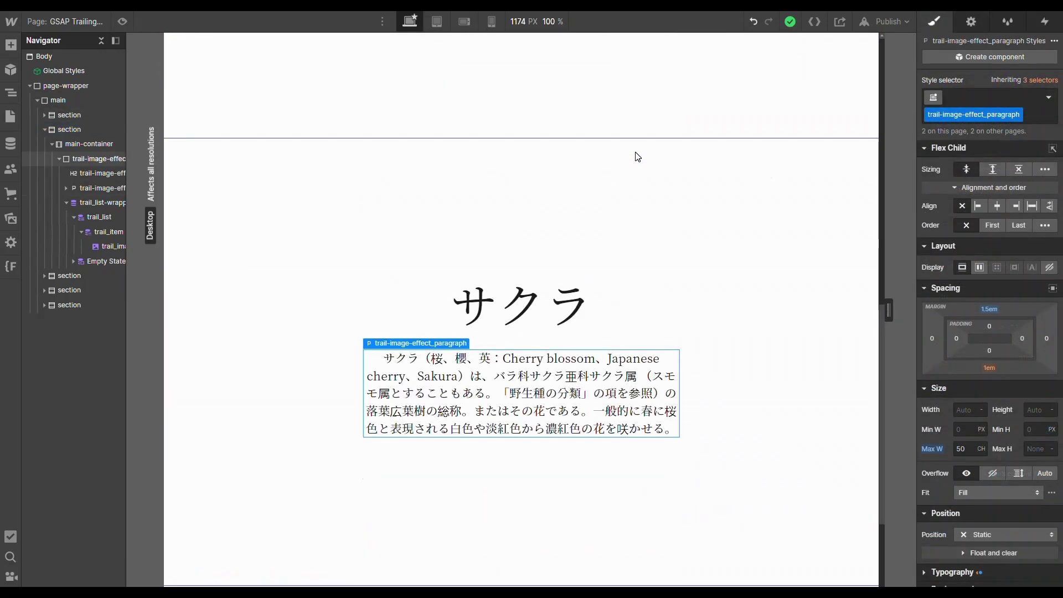
left_click(485, 205)
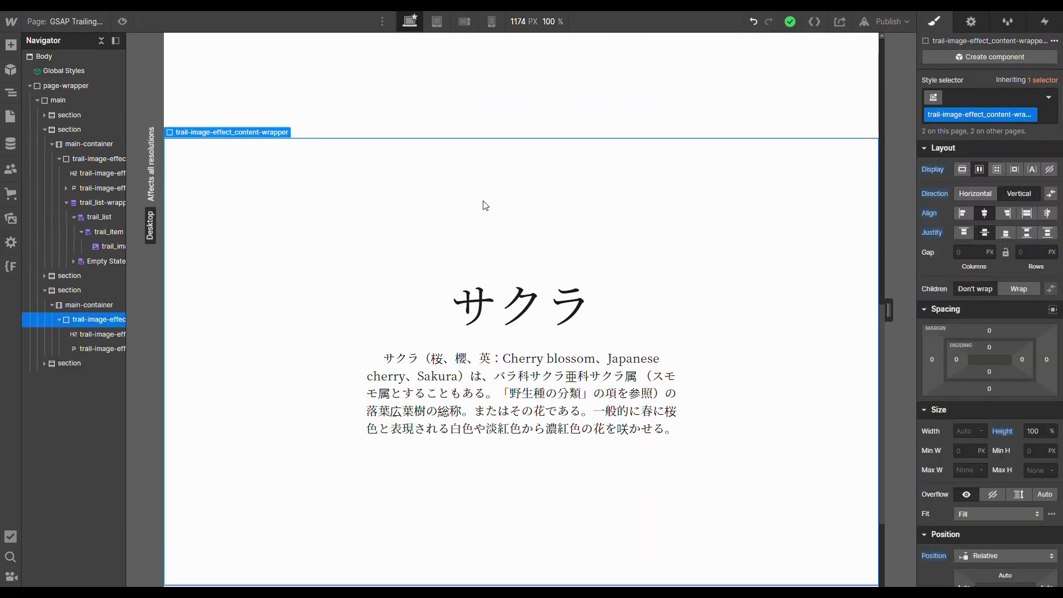
key("ctrl+k")
type("div")
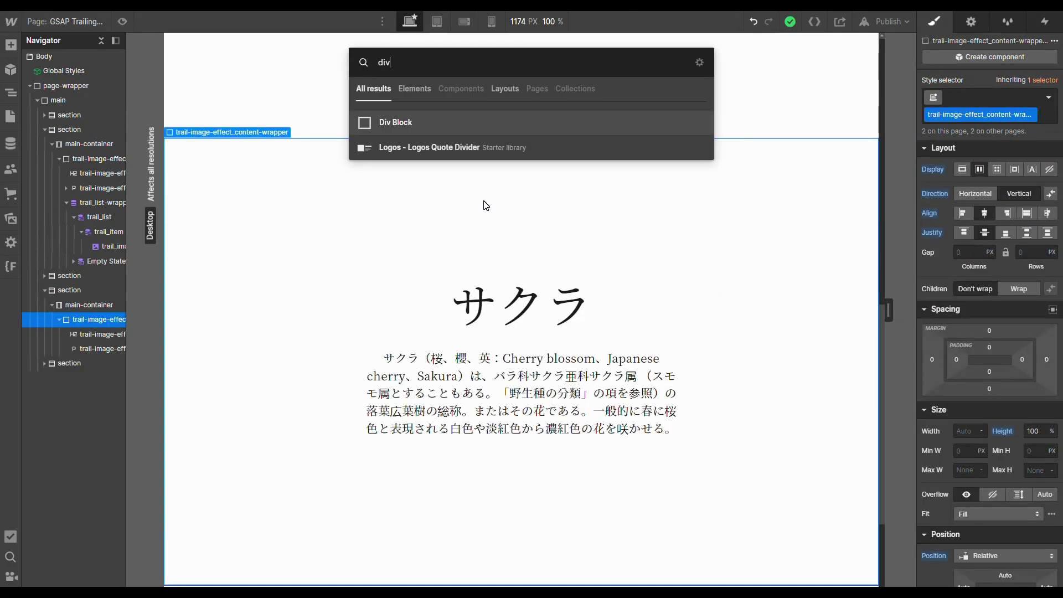
key("Return")
key("ctrl+Return")
type("image")
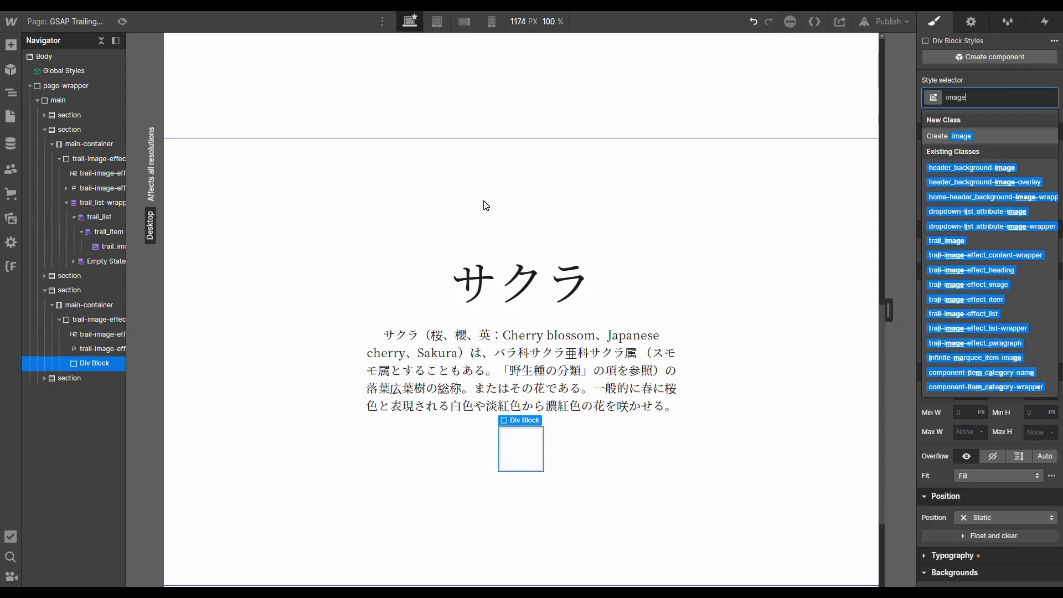
type("-list")
key("Return")
- Insert an image element using sakura-1.jpg into the image-list and give it the class image
key("ctrl+k")
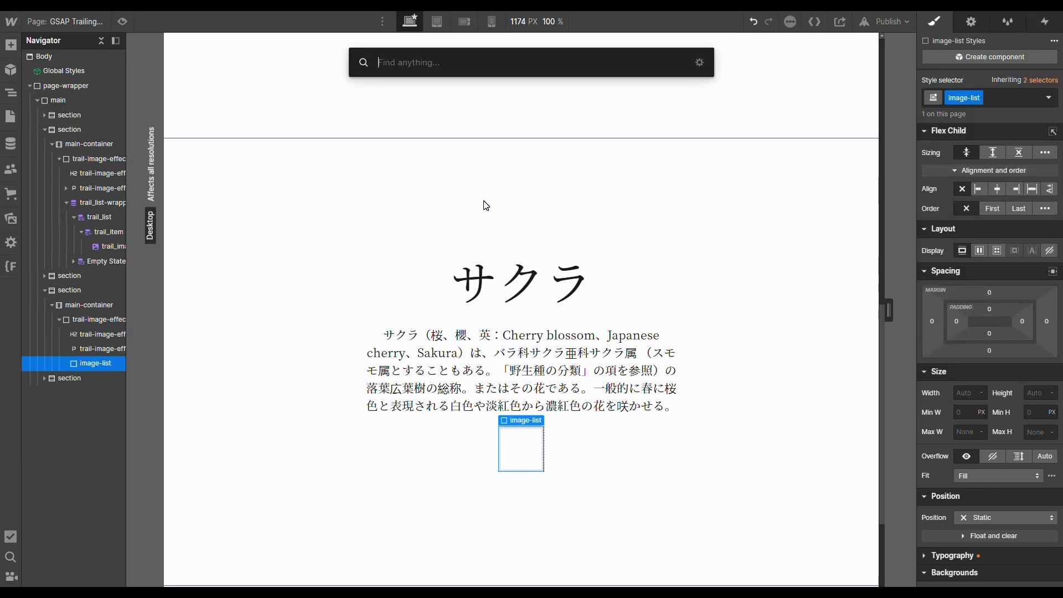
type("image")
key("Return")
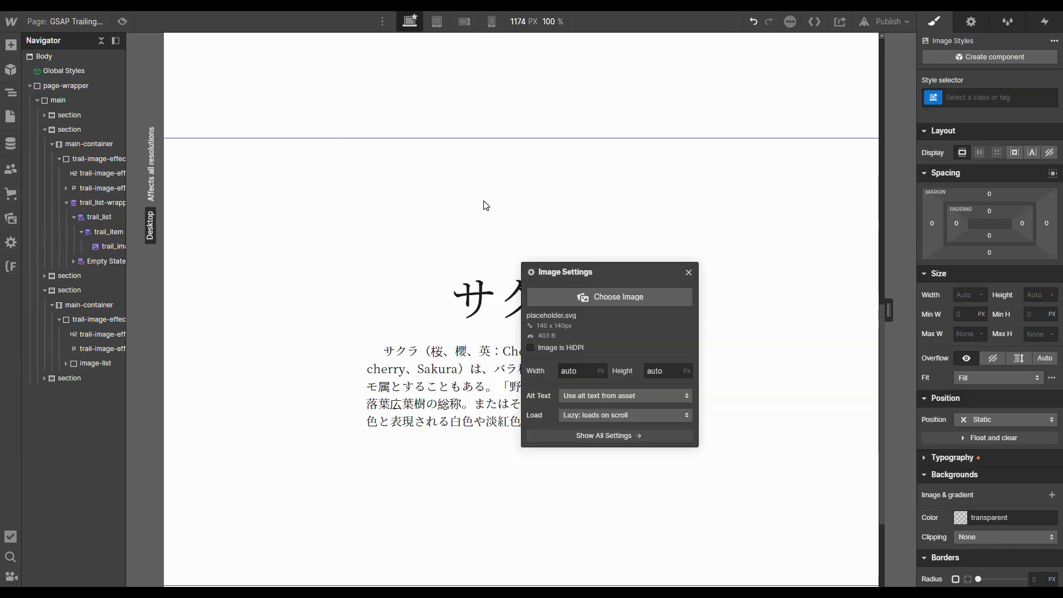
left_click(606, 251)
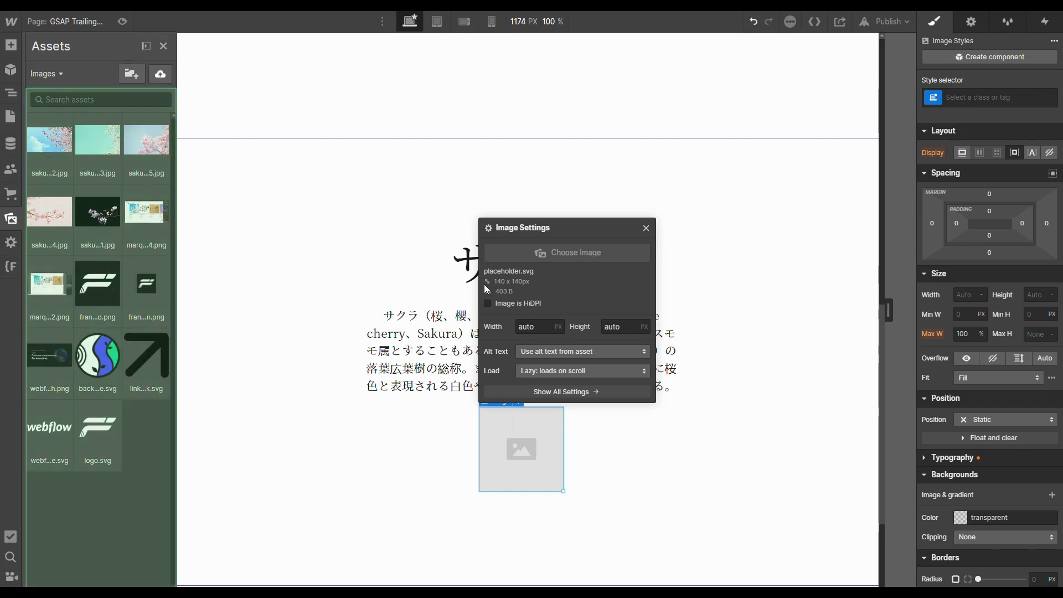
left_click(101, 221)
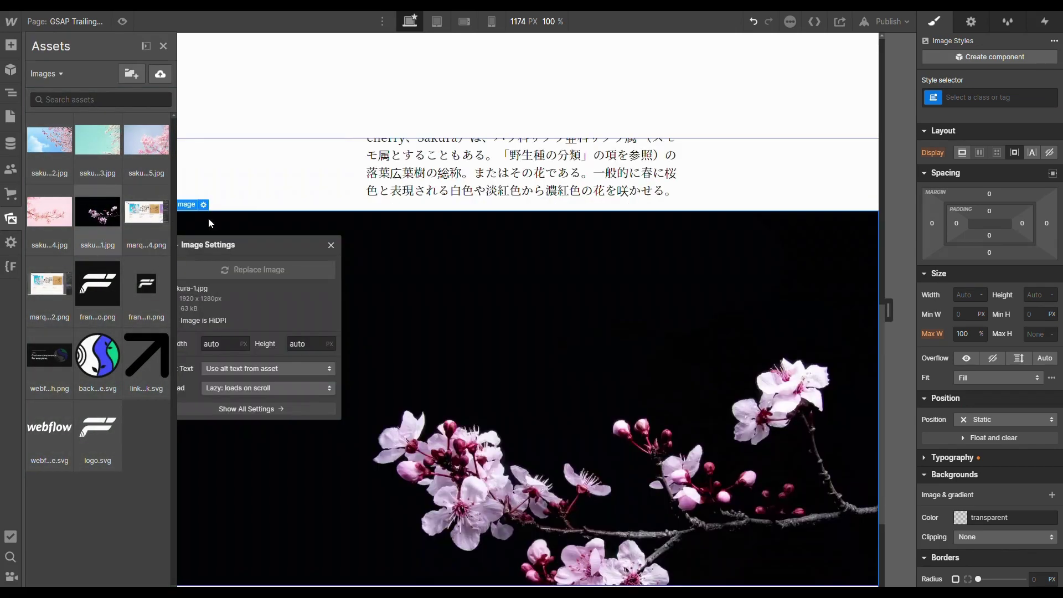
key("ctrl+Return")
type("image")
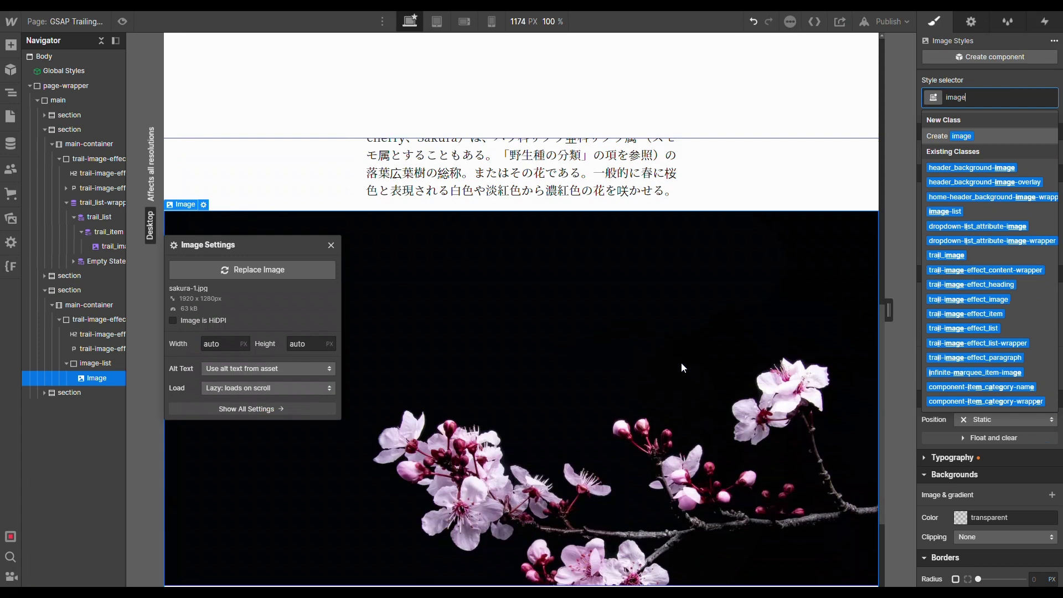
key("Return")
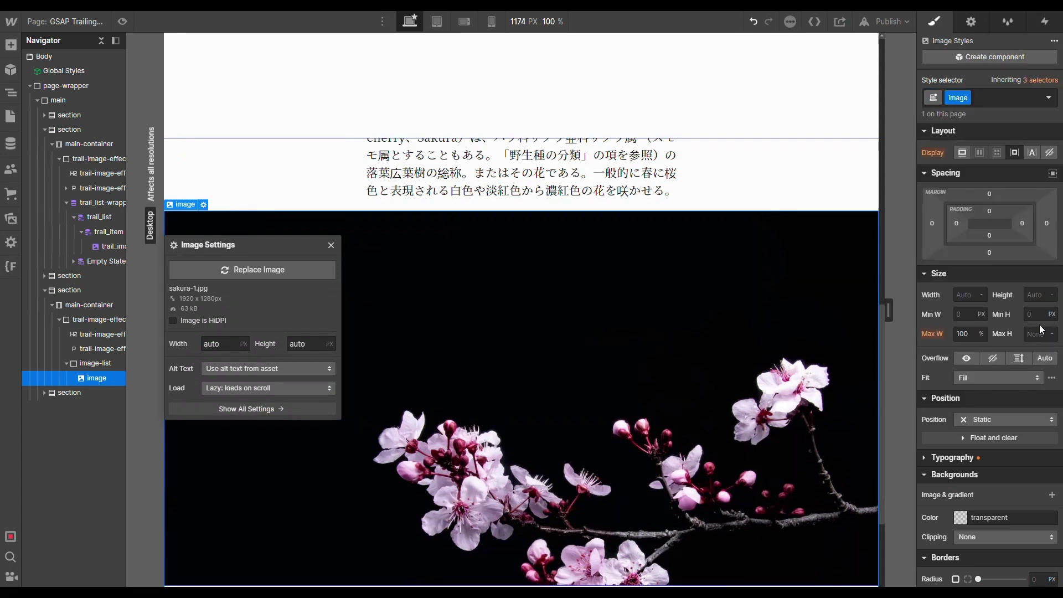
- Set the image class to 20rem width and 20rem height with the fit set to Cover
left_click(966, 294)
type("20rem")
key("Return")
left_click(1040, 295)
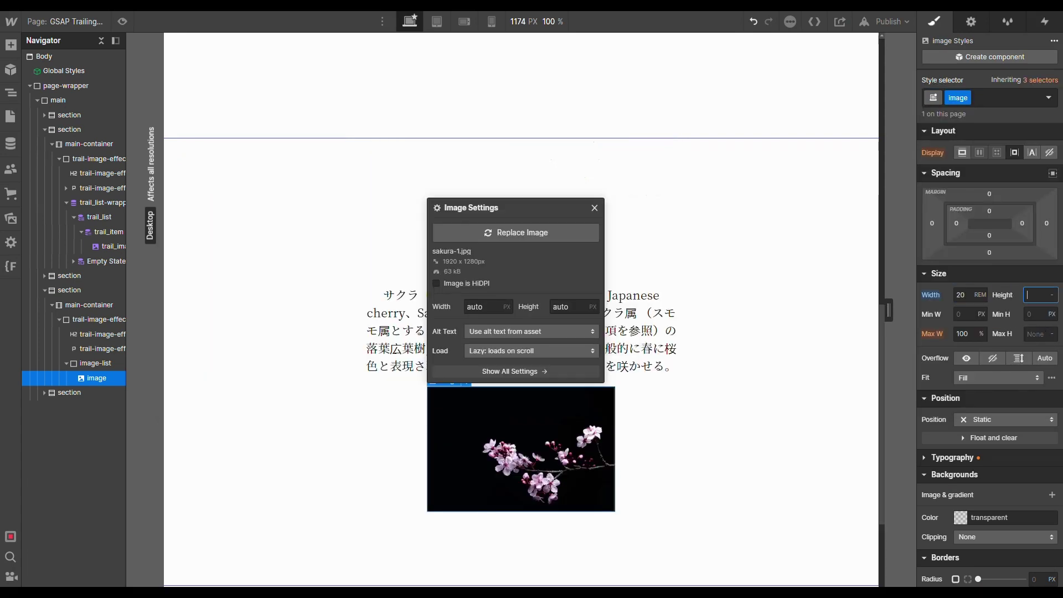
type("20rem")
key("Return")
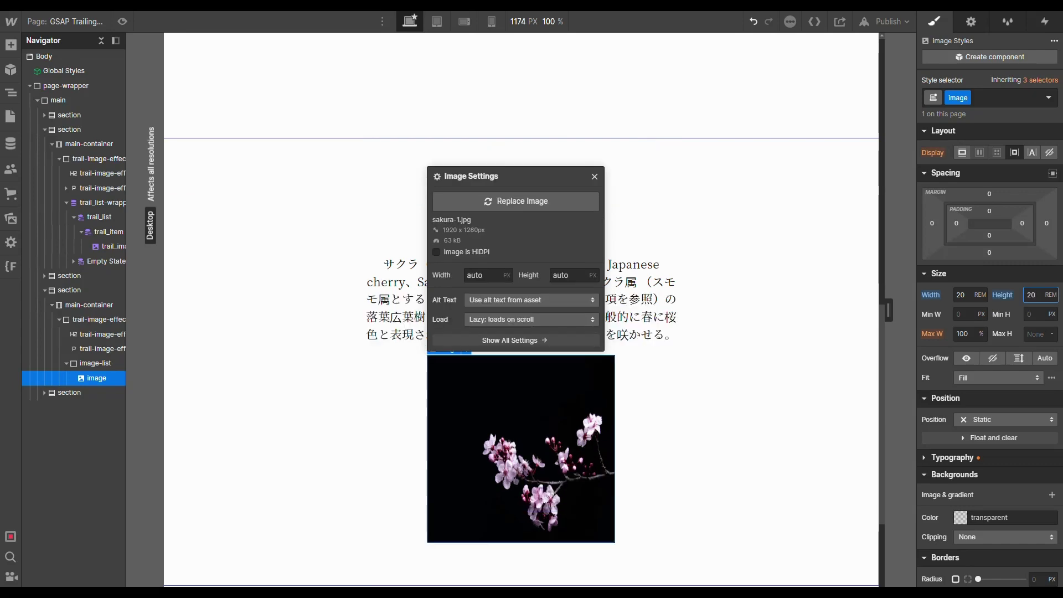
left_click(993, 379)
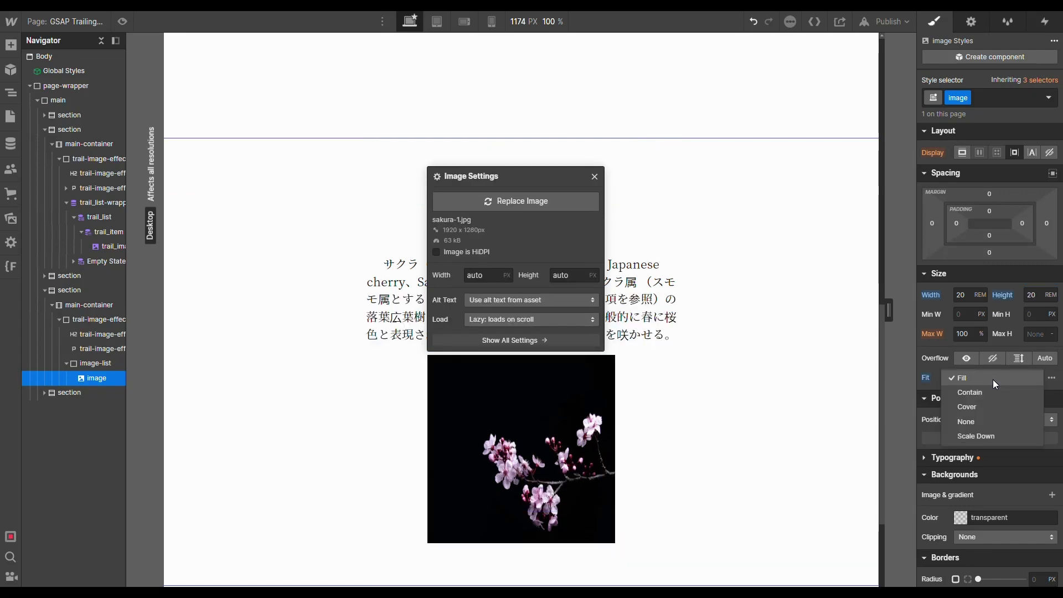
left_click(983, 413)
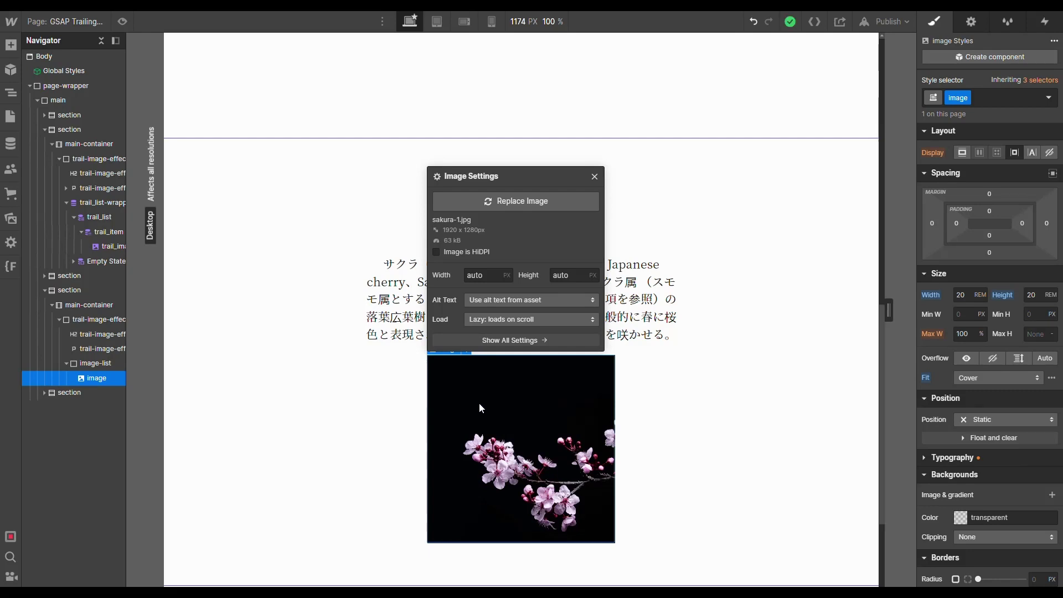
- Undo the last change to the image-list in the サクラ section and select its last image
left_click(82, 287)
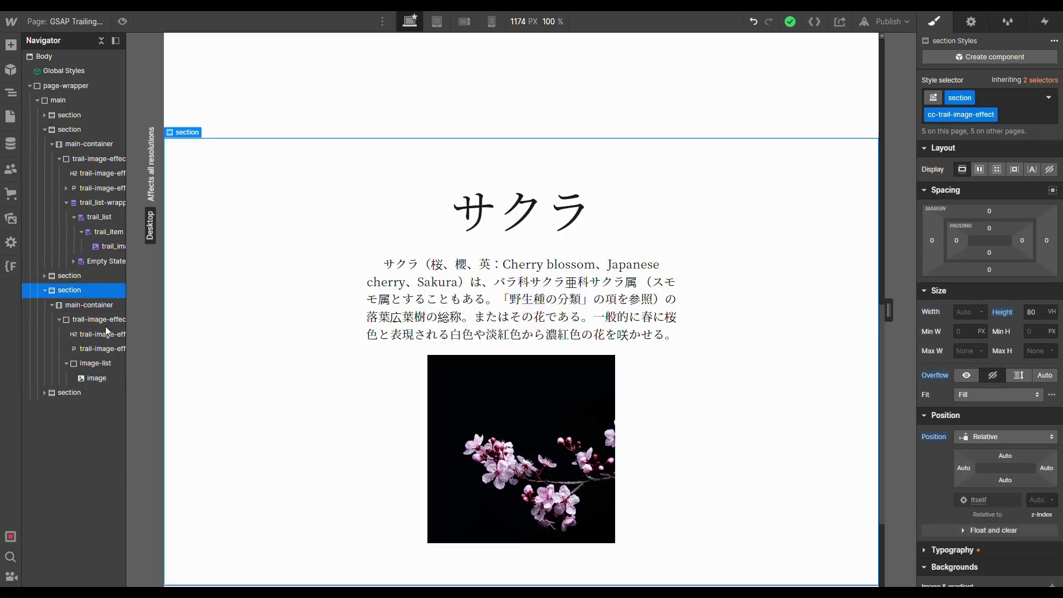
left_click(109, 364)
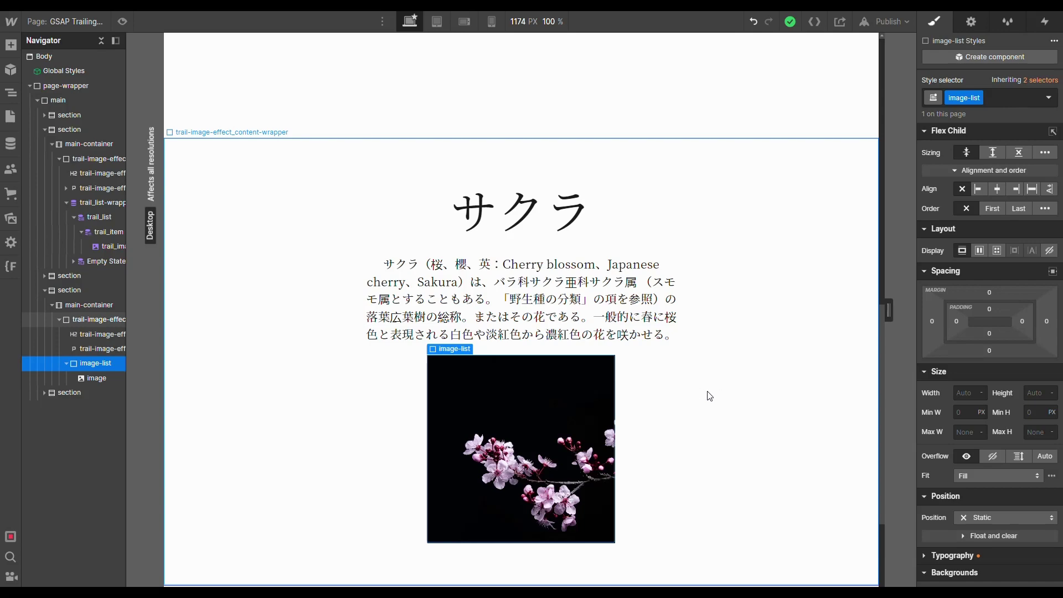
key("ctrl+z")
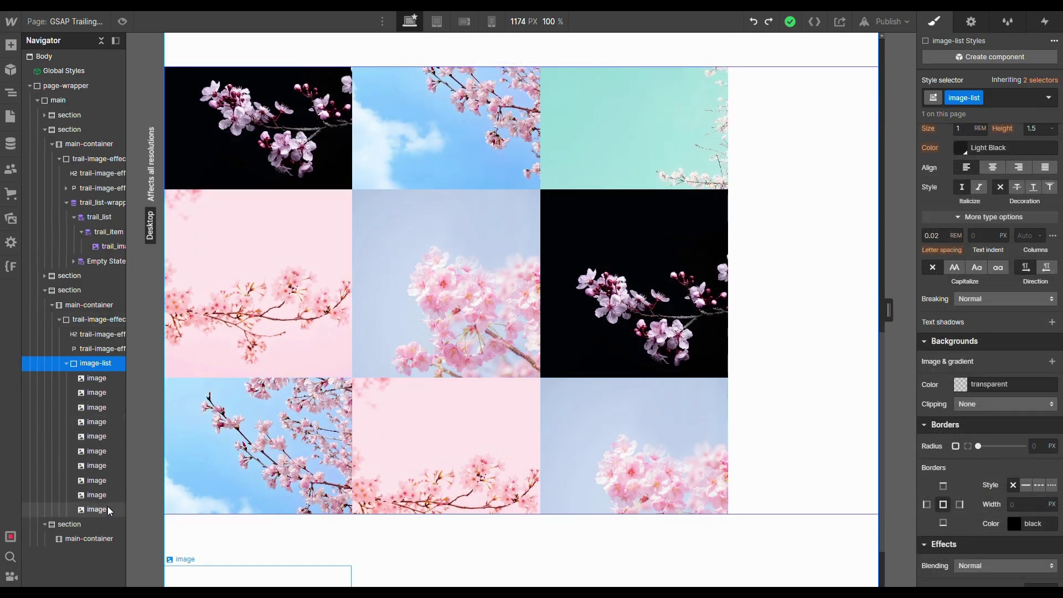
left_click(238, 532)
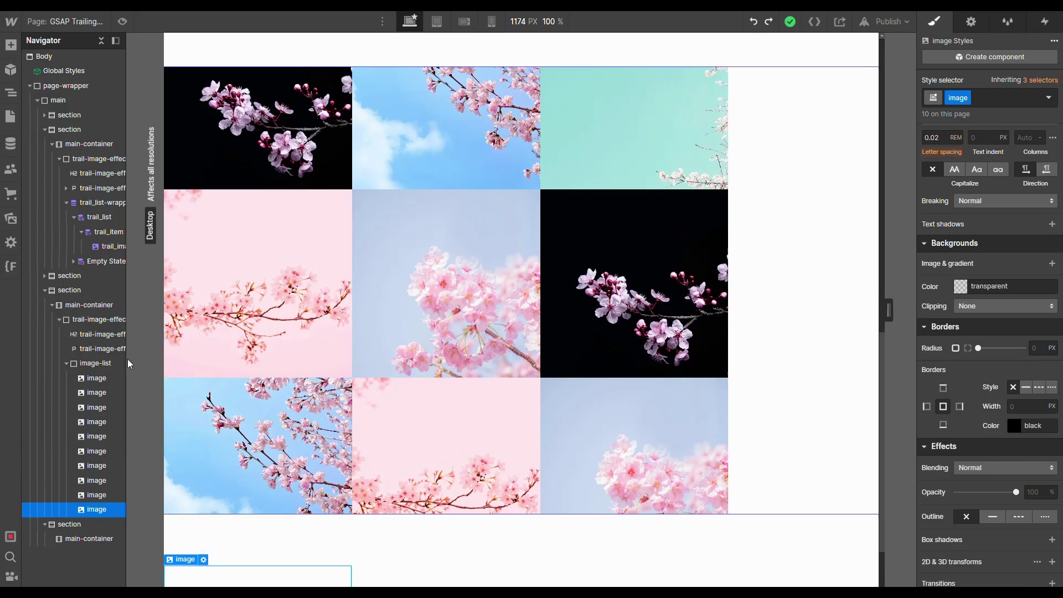
- Set the image-list's display to flex with a vertical direction
left_click(110, 368)
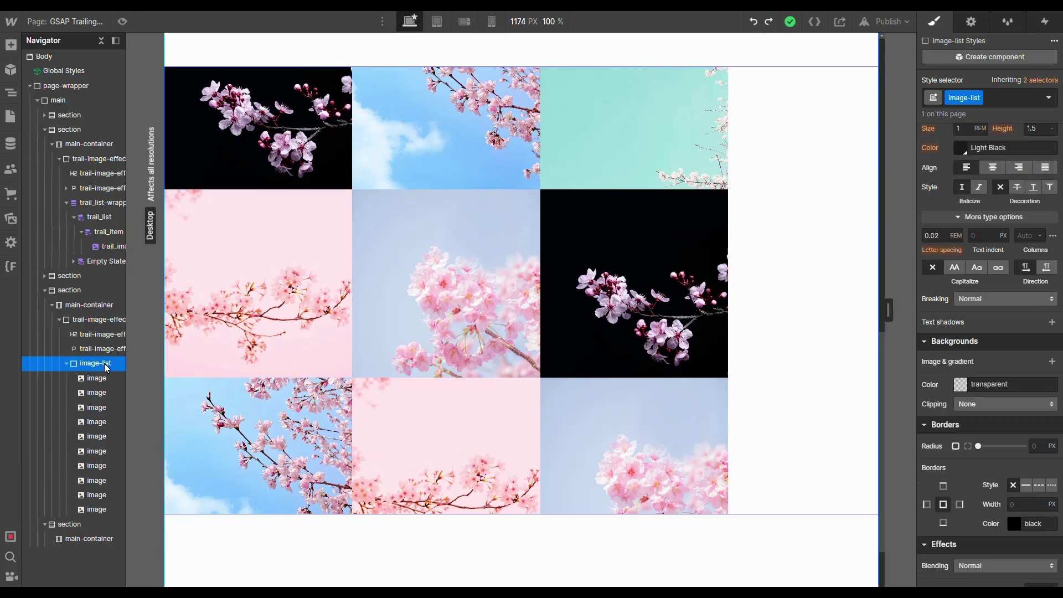
scroll(1041, 220, "up", 10)
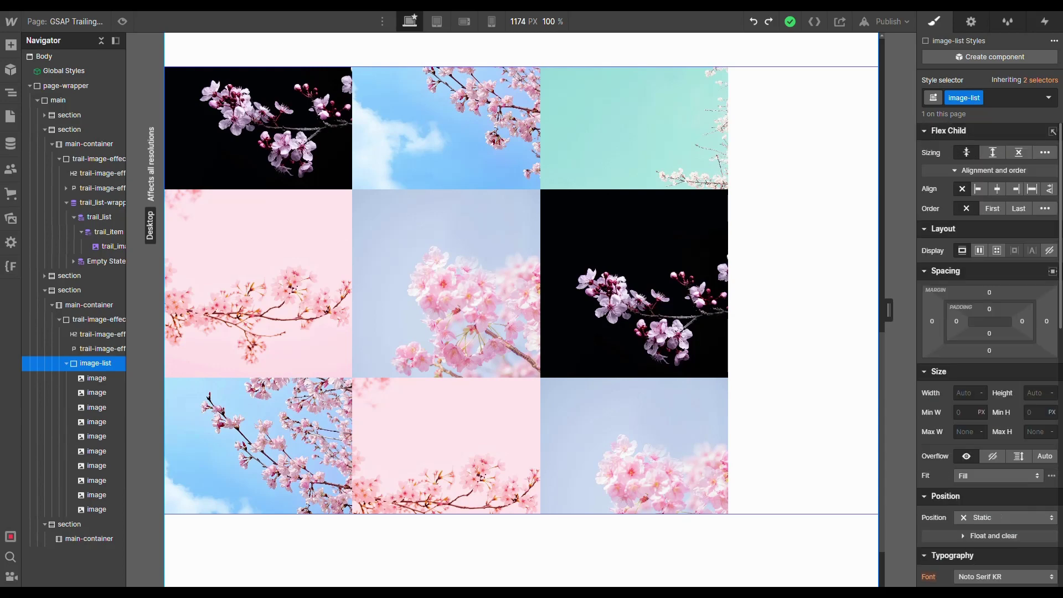
left_click(979, 250)
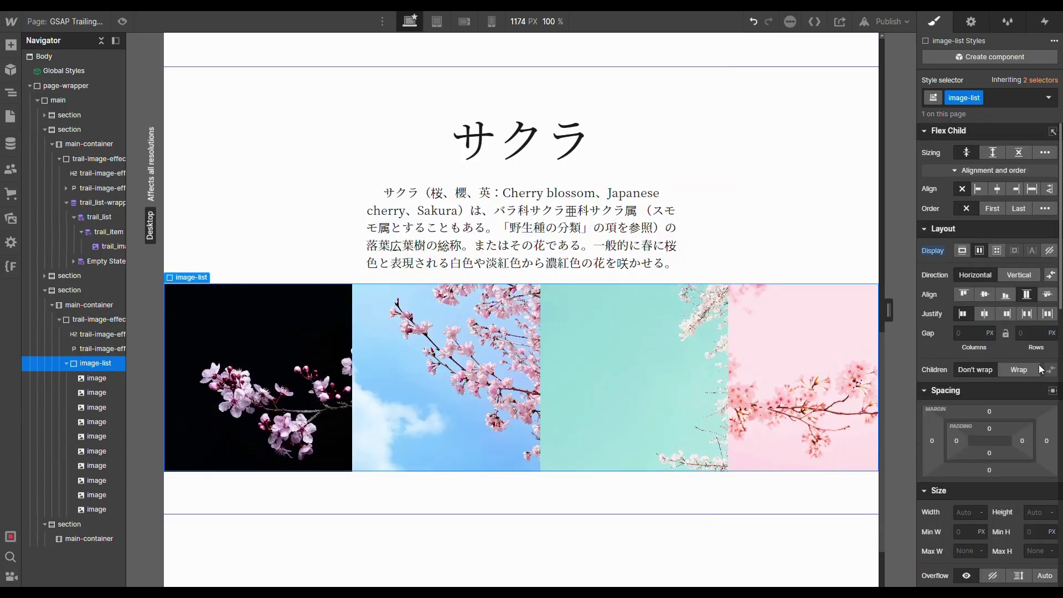
left_click(1019, 275)
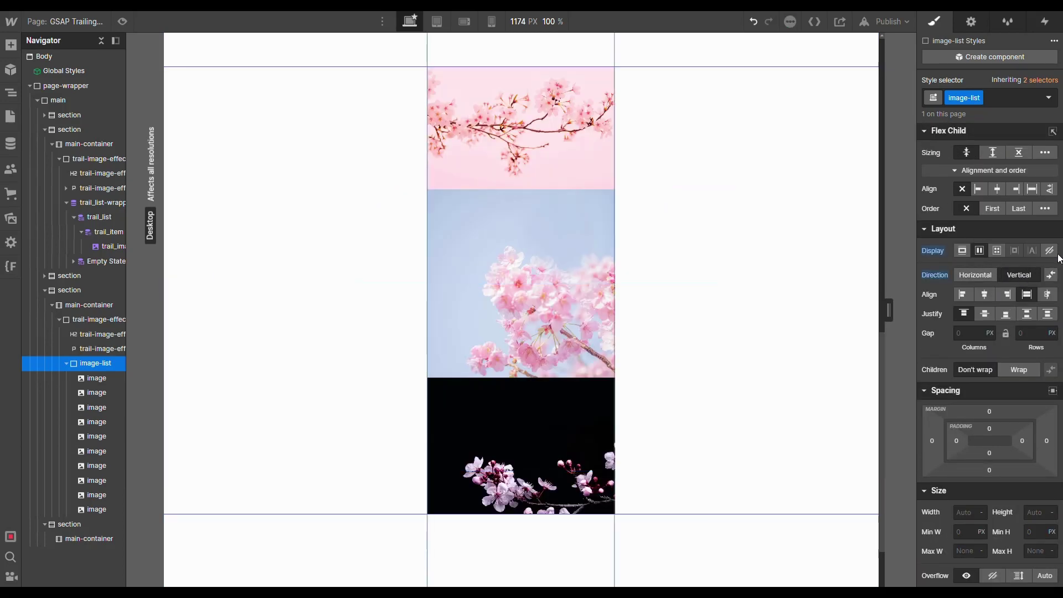
- Position the image-list absolutely within the content wrapper, using the left preset with 0% top, left and bottom offsets
left_click(94, 320)
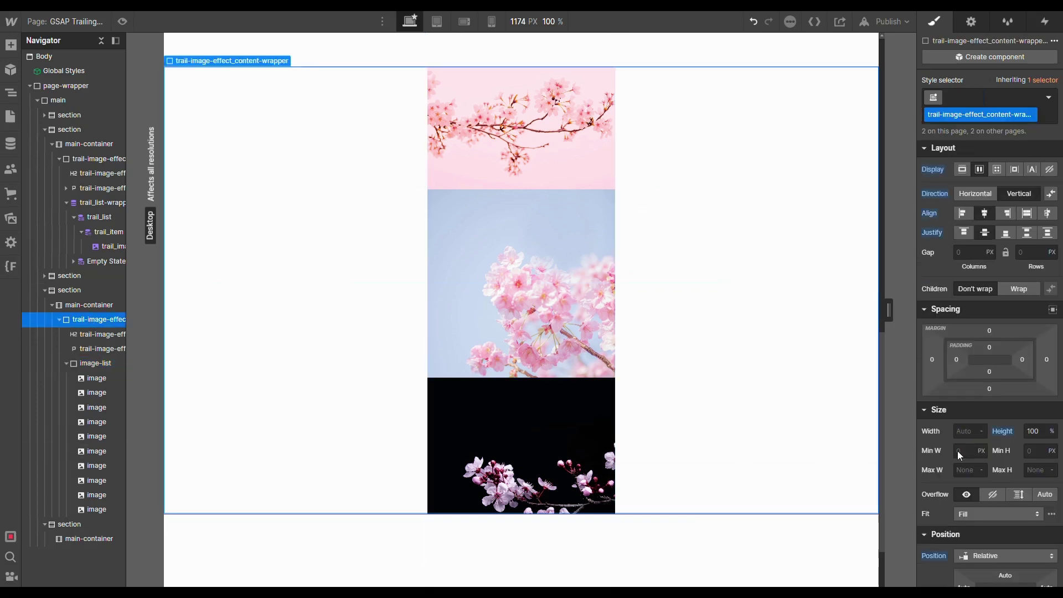
scroll(958, 451, "down", 2)
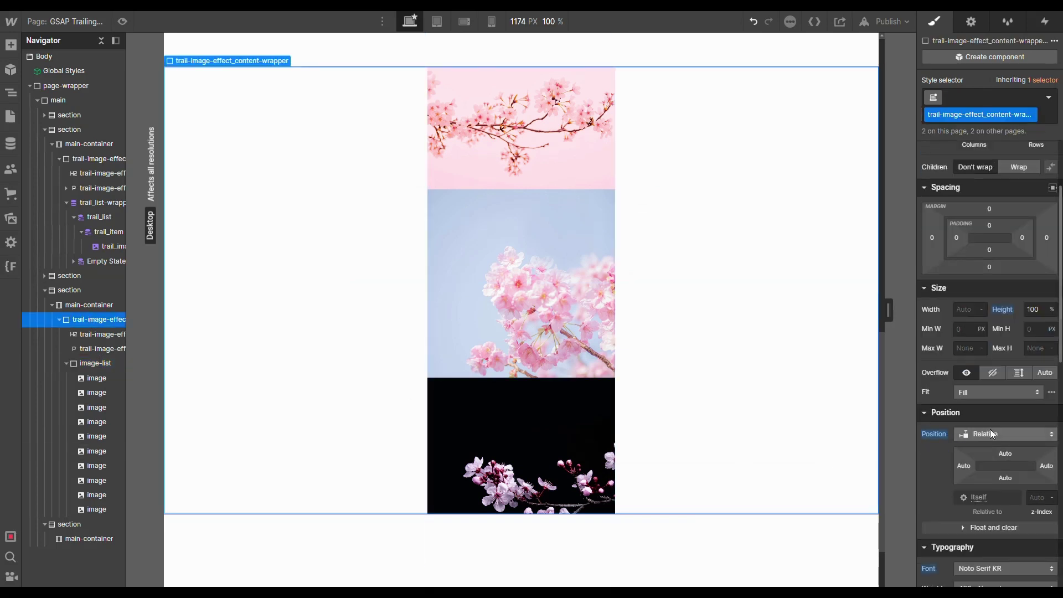
left_click(88, 364)
scroll(1006, 443, "down", 1)
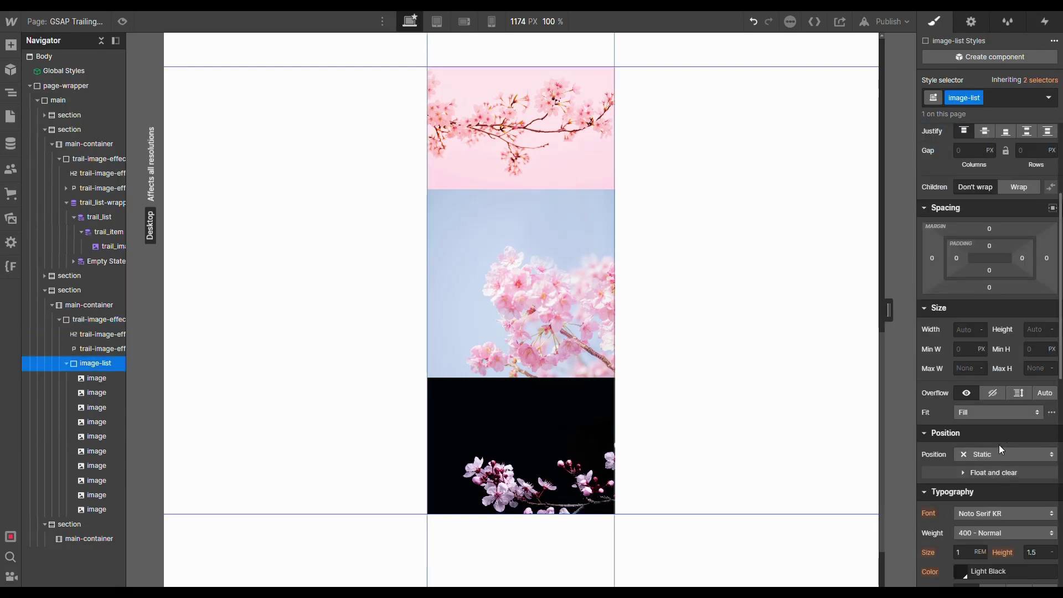
left_click(992, 452)
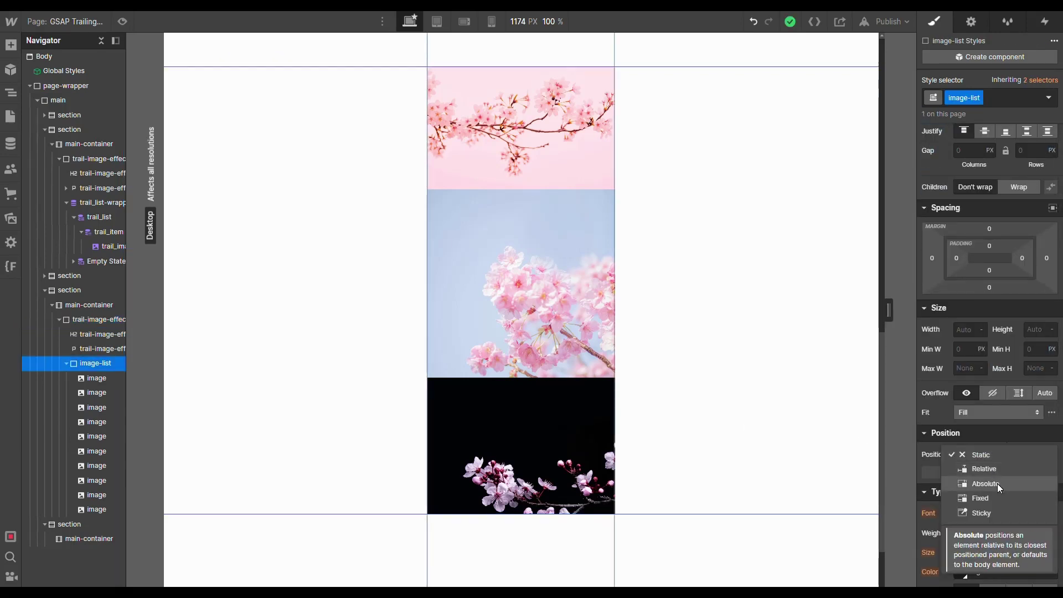
left_click(998, 483)
left_click(1006, 472)
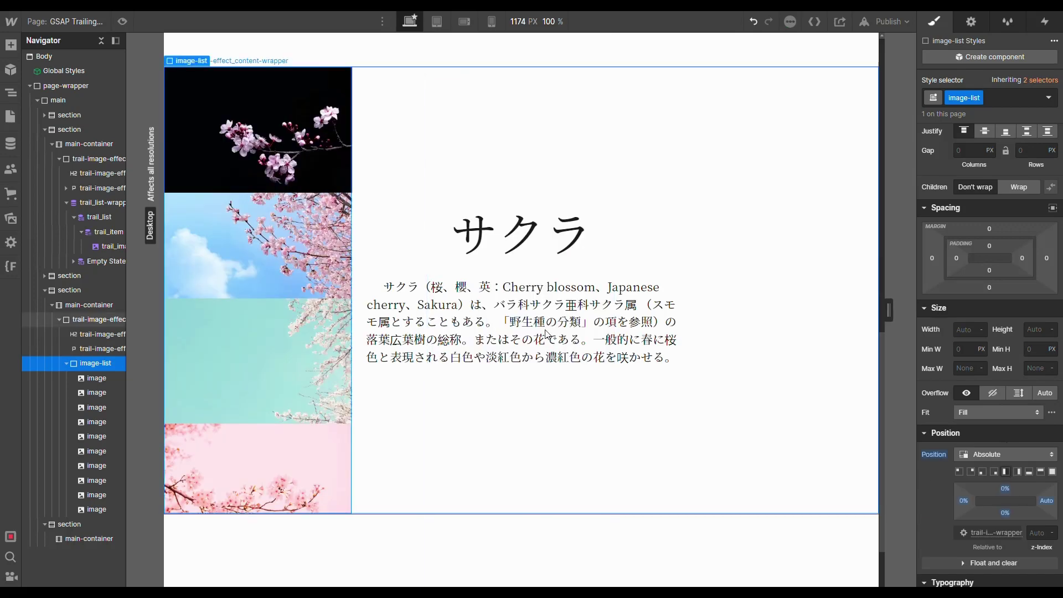
- Add the custom attribute fc-trail-image with the value component to the サクラ section
left_click(66, 294)
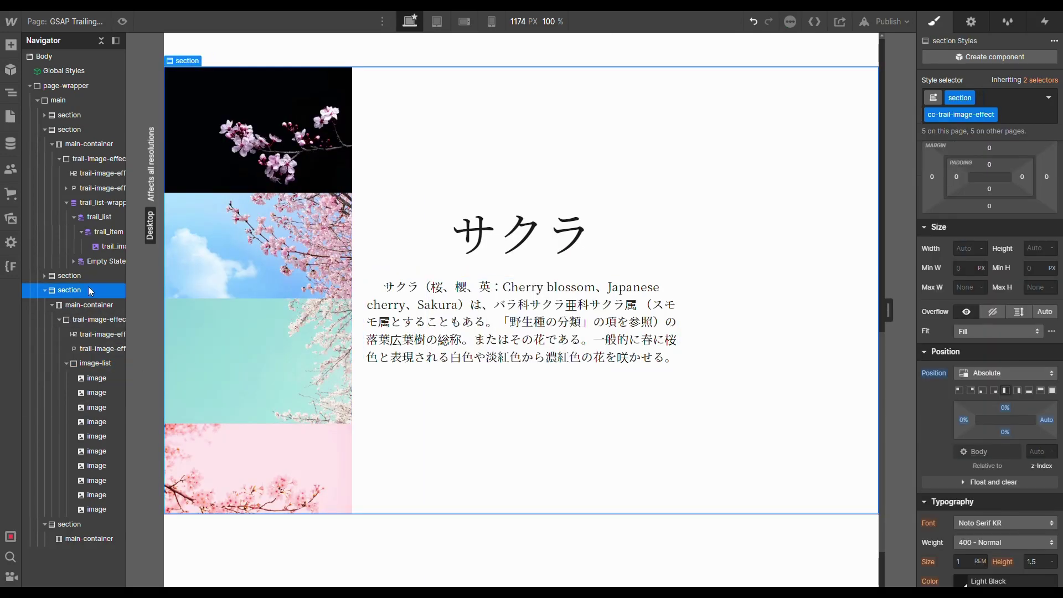
left_click(971, 22)
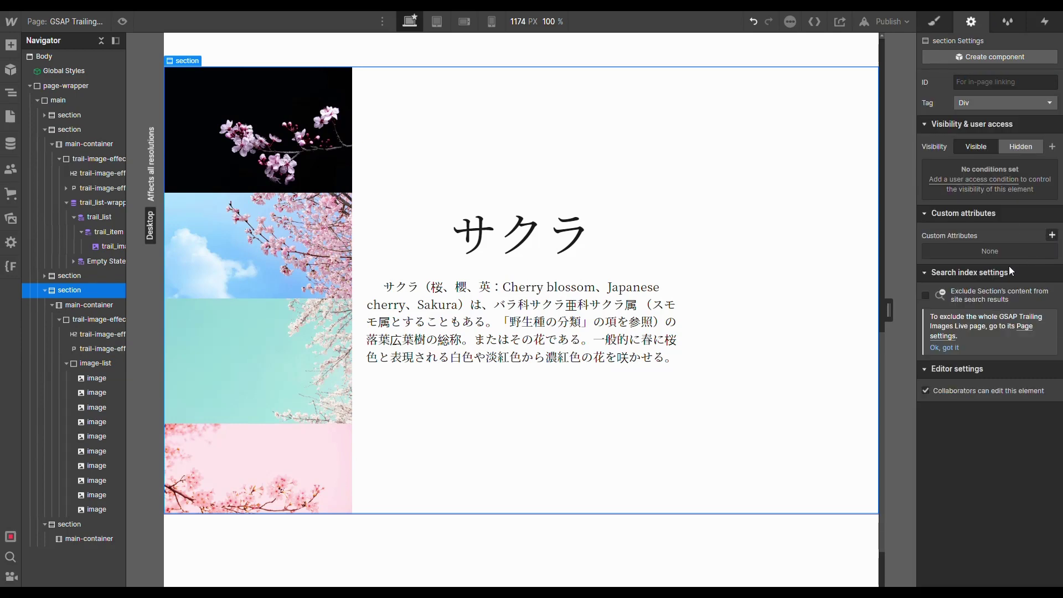
left_click(1052, 236)
type("fc-")
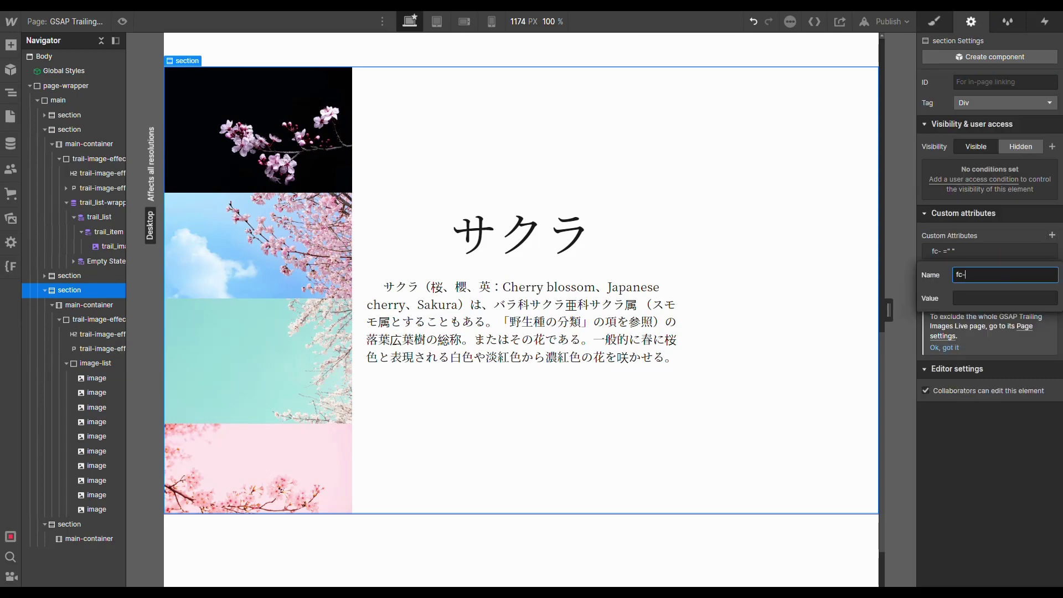
type("trail-")
type("image")
left_click(1004, 298)
type("component")
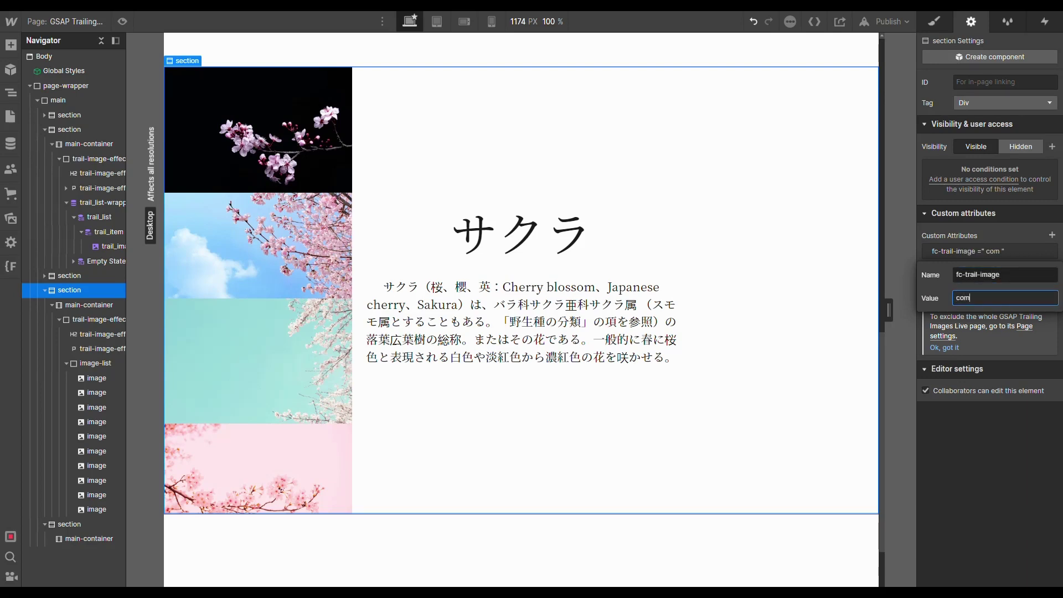
left_click(974, 236)
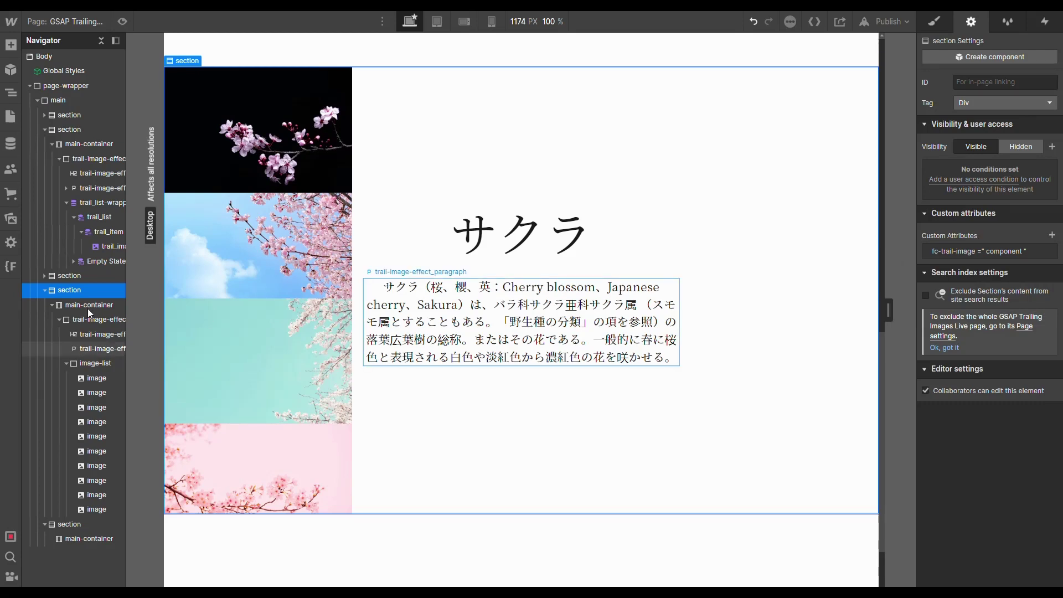
- Add the custom attribute fc-trail-image with the value list to the image-list in the サクラ section
left_click(94, 364)
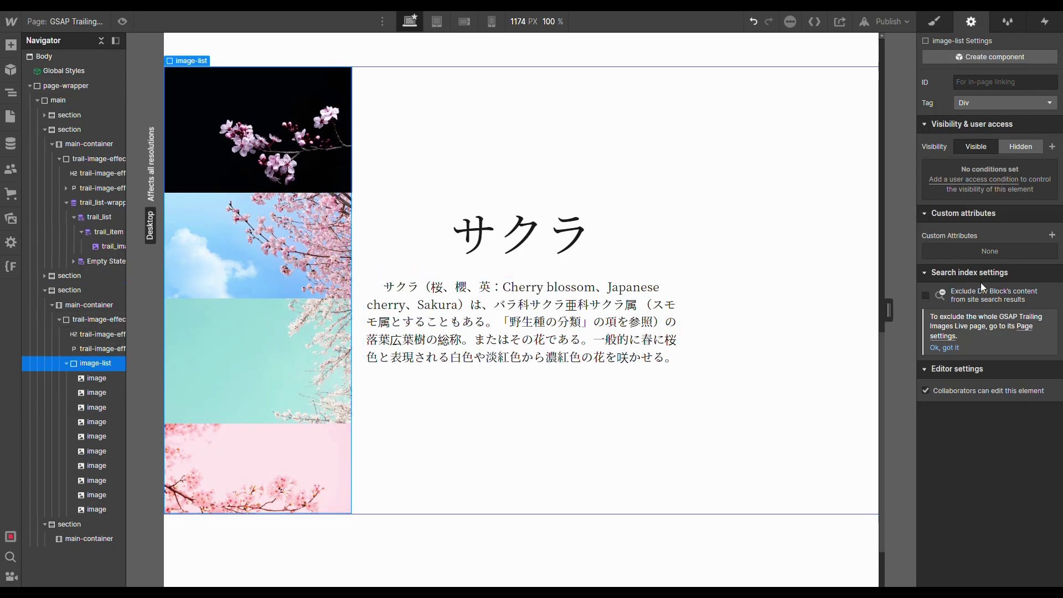
left_click(1052, 235)
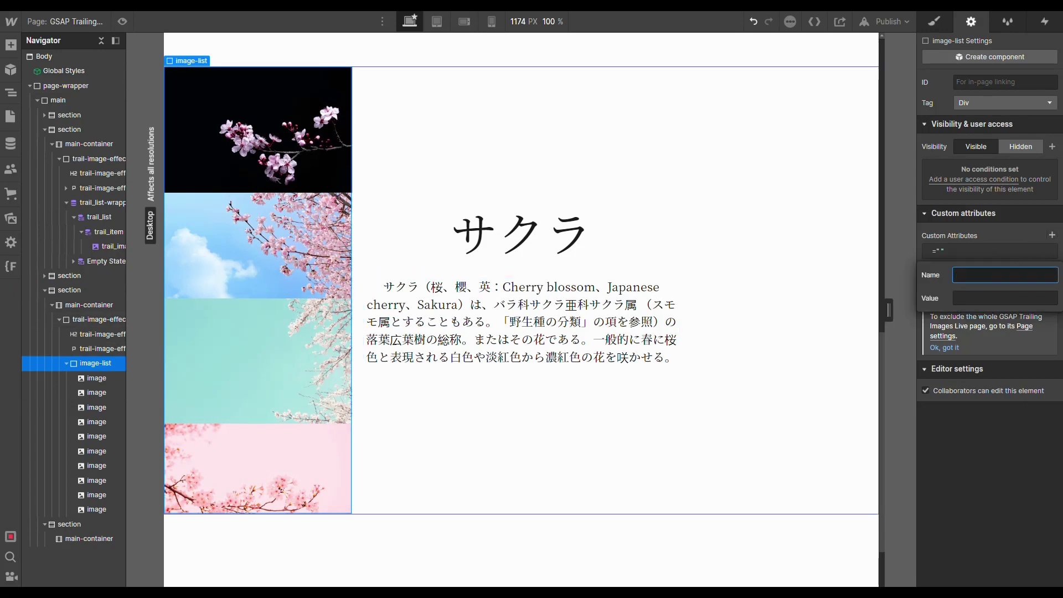
type("fc-trail-image")
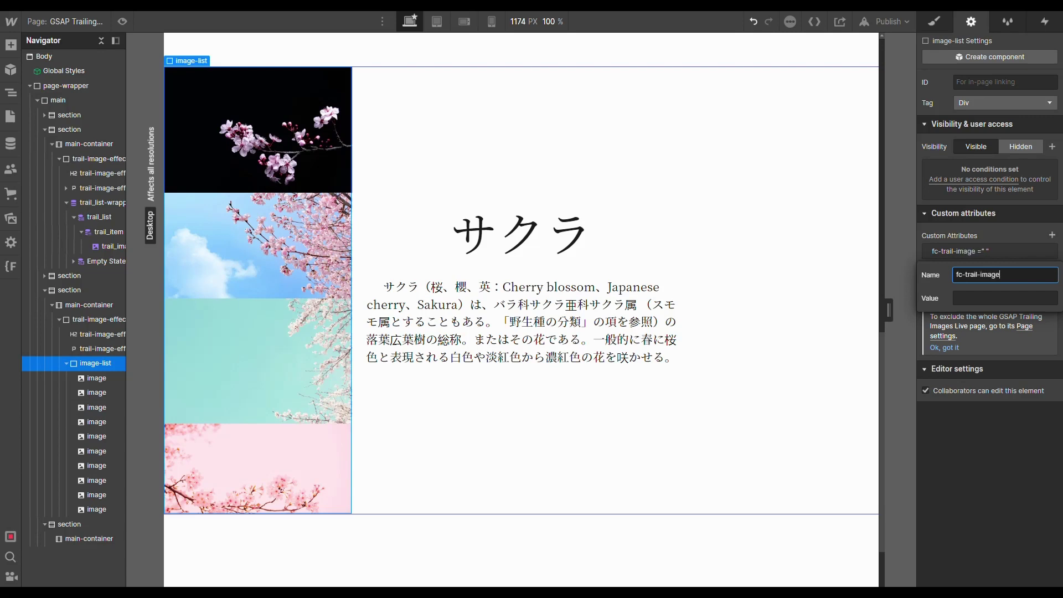
key("Tab")
type("list")
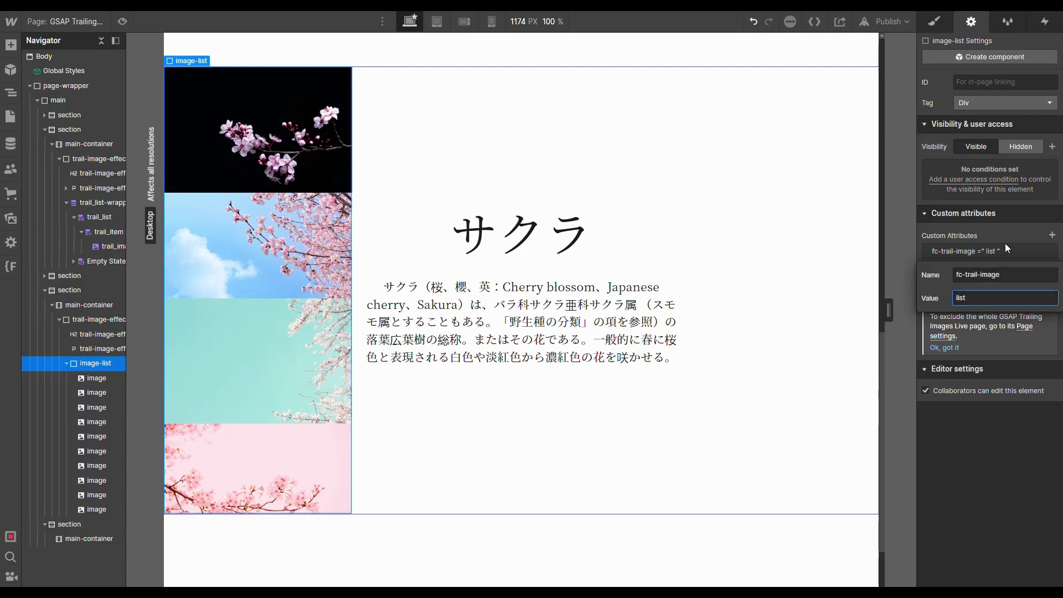
key("Return")
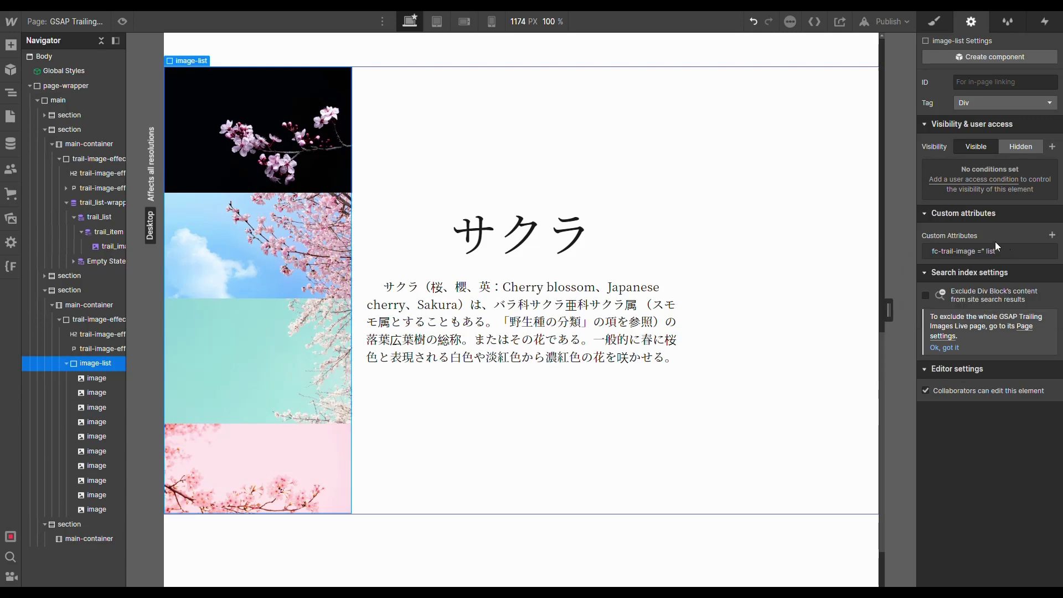
- Publish the site to its webflow.io domain and check the trailing image effects on the live page down to the サクラ section
left_click(888, 21)
left_click(875, 198)
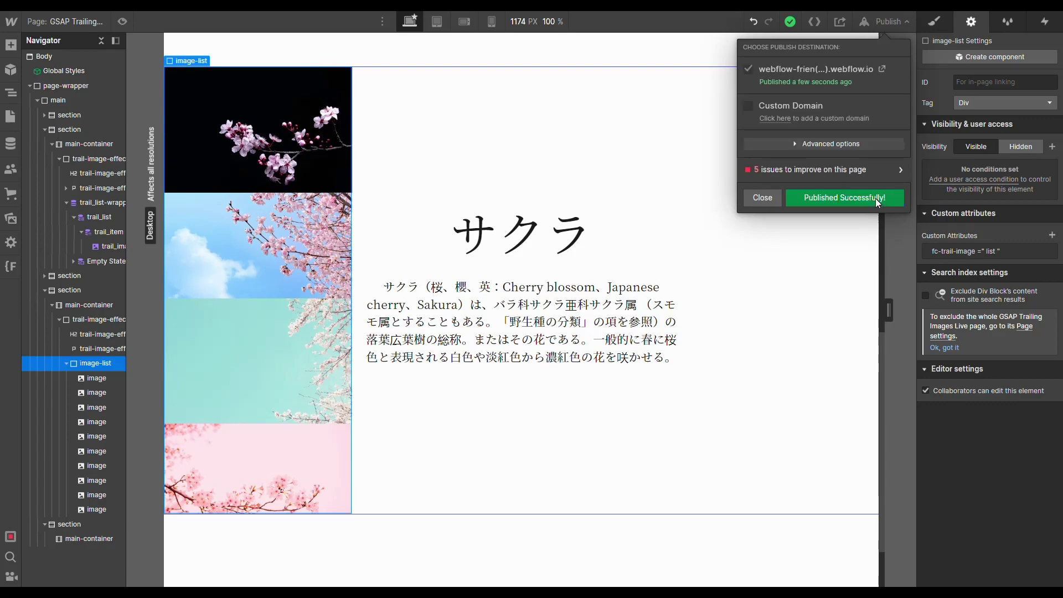
left_click(882, 70)
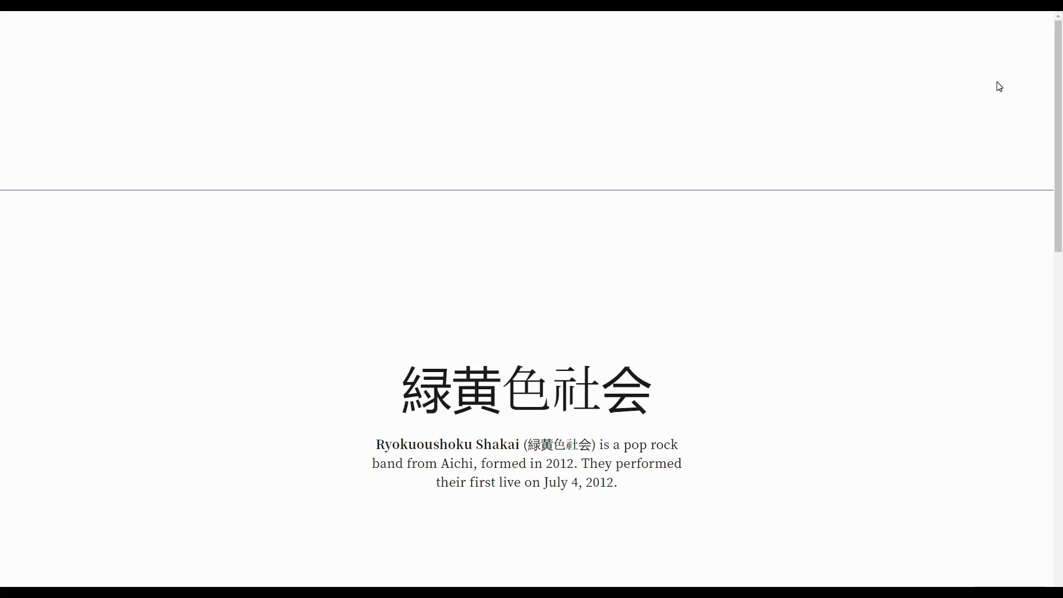
scroll(836, 395, "down", 1)
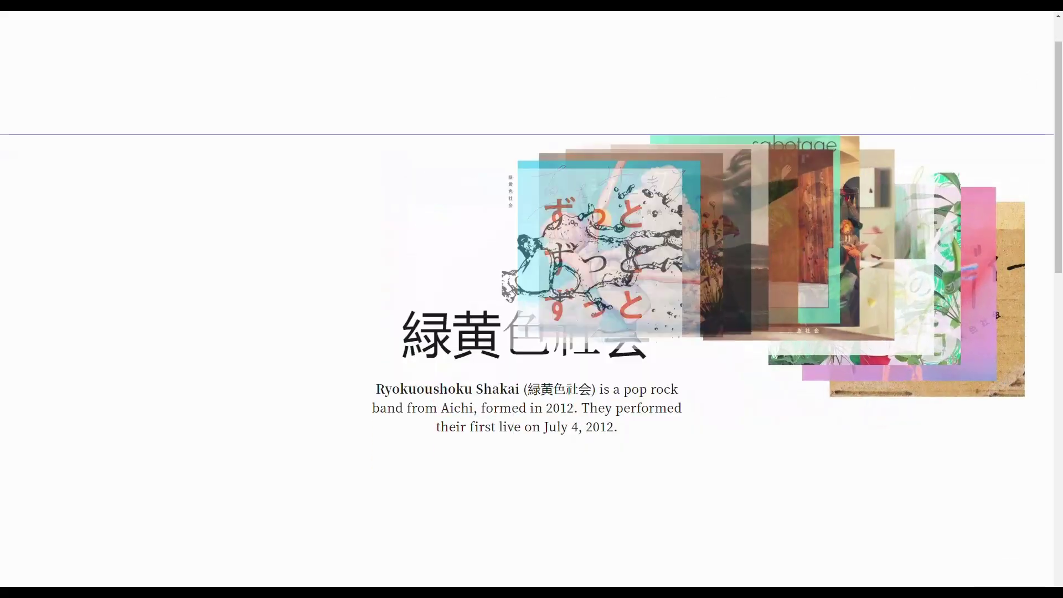
scroll(836, 395, "down", 1)
scroll(548, 282, "down", 7)
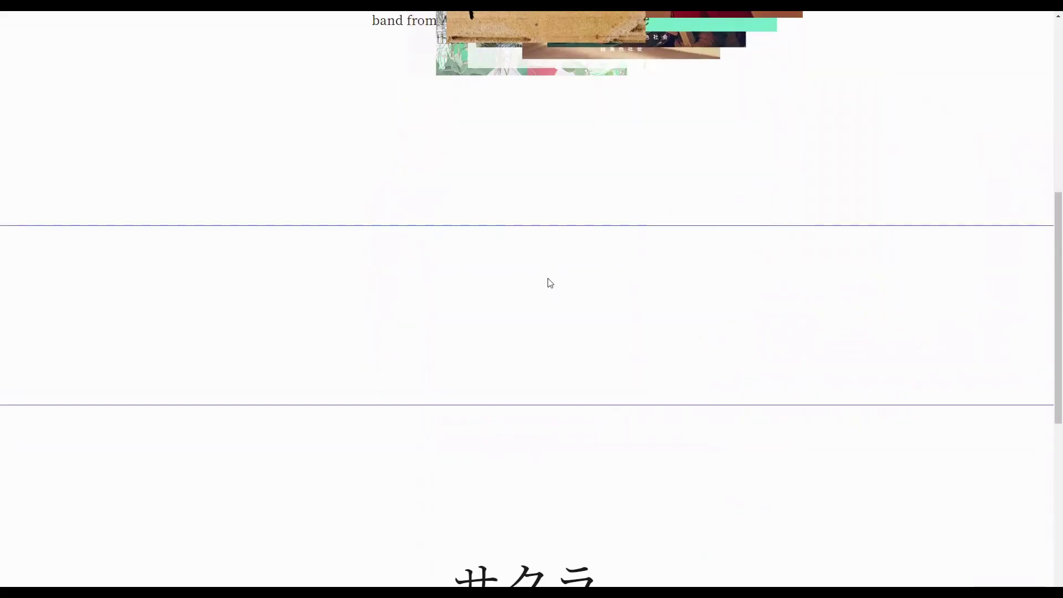
scroll(570, 246, "down", 1)
scroll(225, 313, "down", 3)
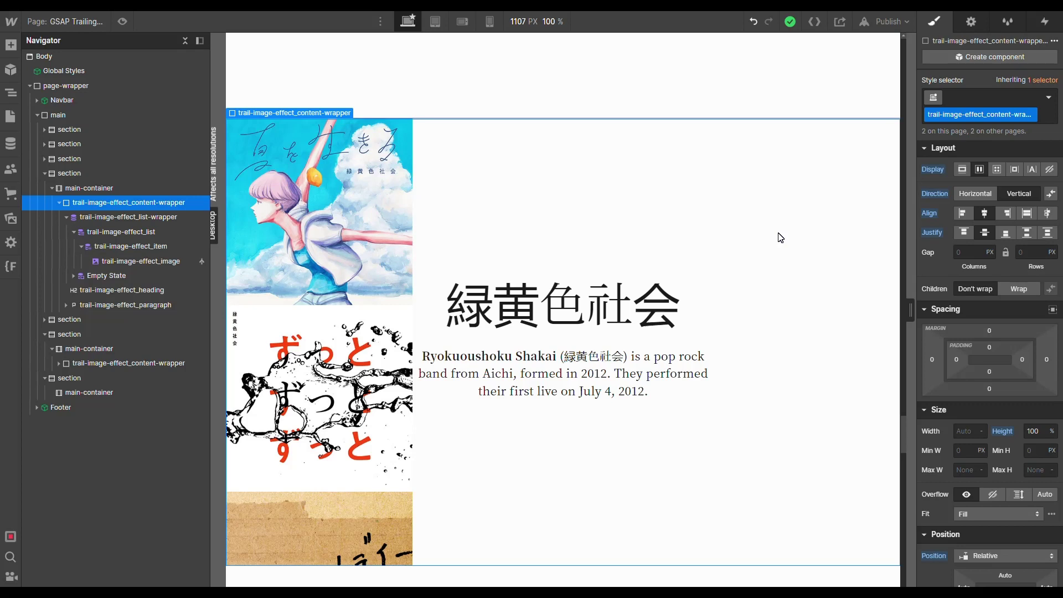
- Try hidden overflow on the 緑黄色社会 section with the cc-trail-image-effect class and return it to visible
left_click(128, 173)
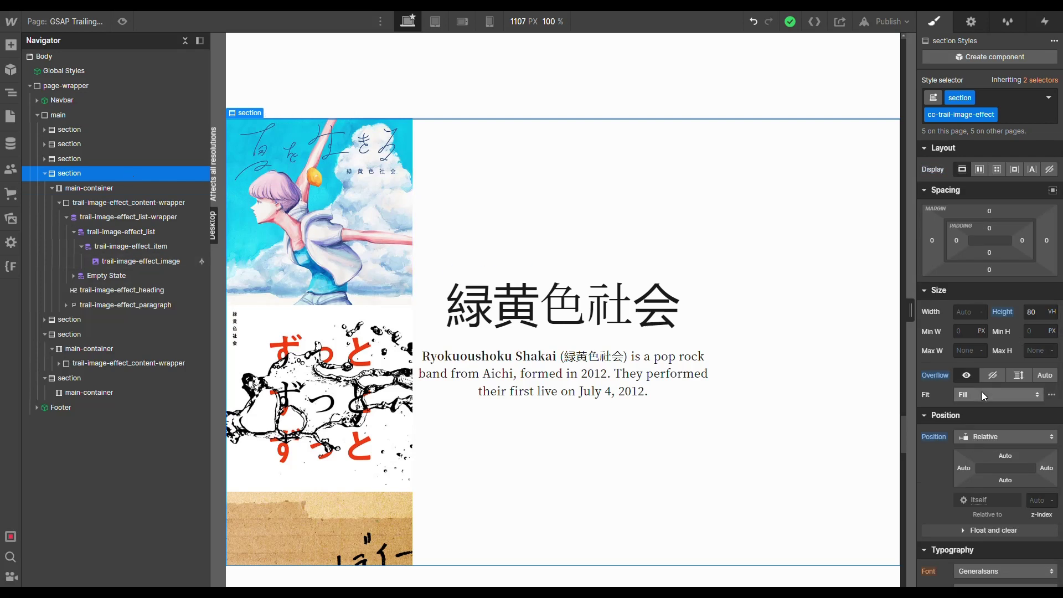
left_click(989, 375)
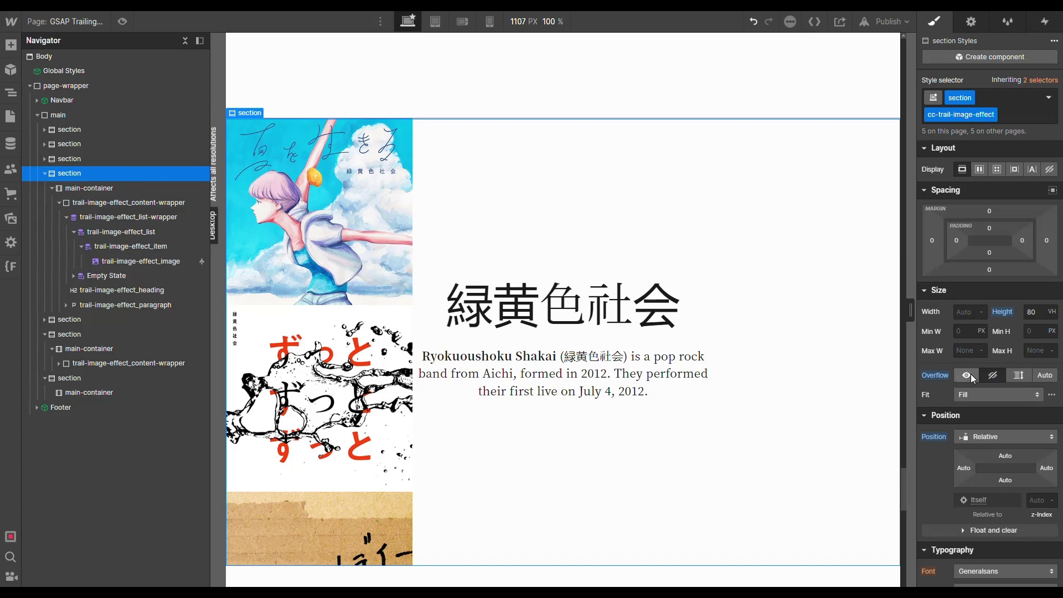
left_click(971, 375)
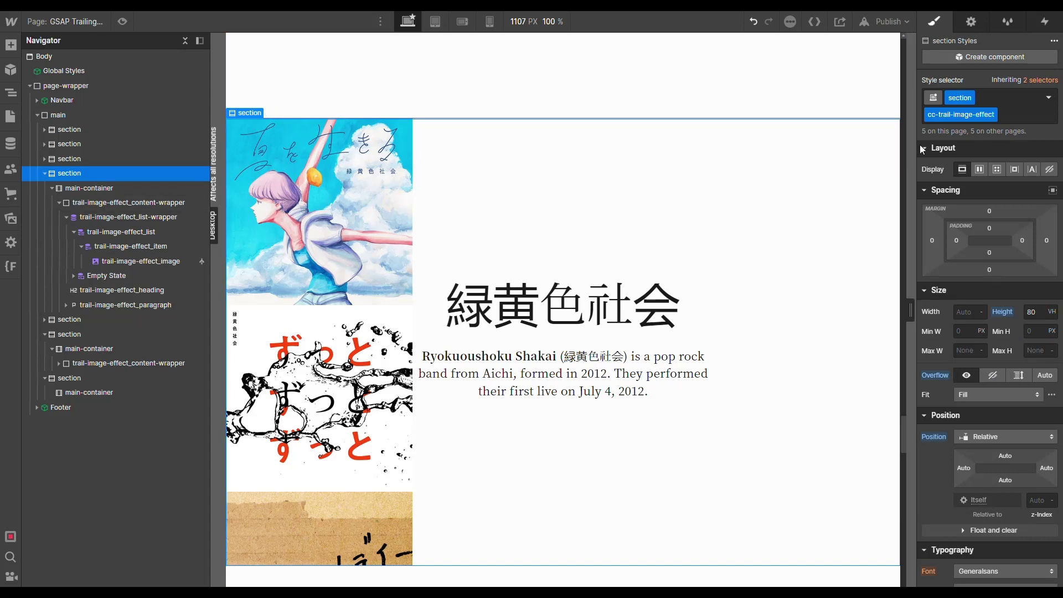
- Publish the site and check on the live page whether the 緑黄色社会 trail images overflow the page horizontally
left_click(889, 21)
left_click(893, 197)
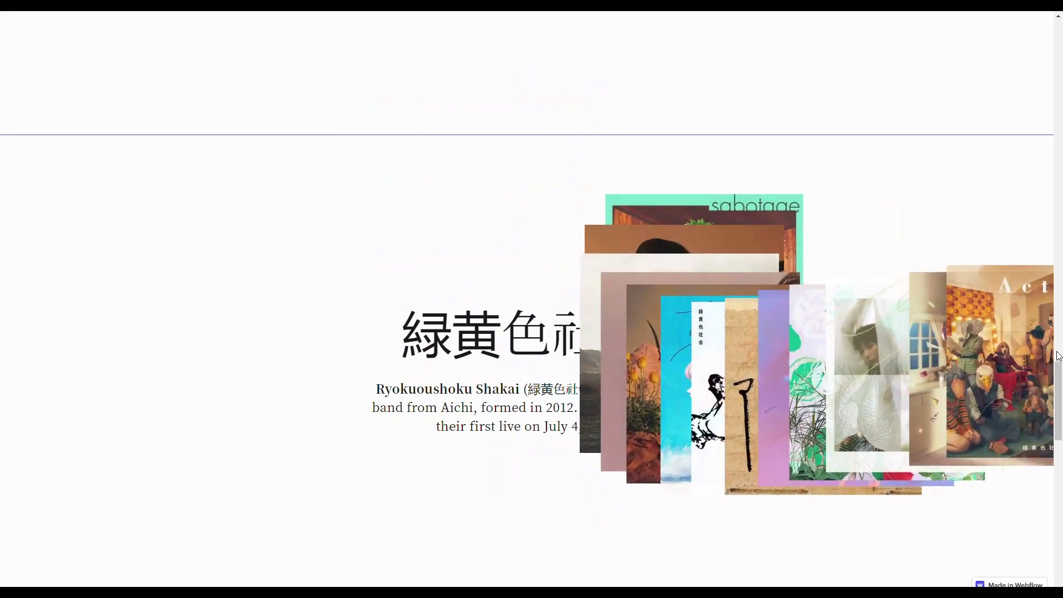
scroll(1020, 347, "down", 3)
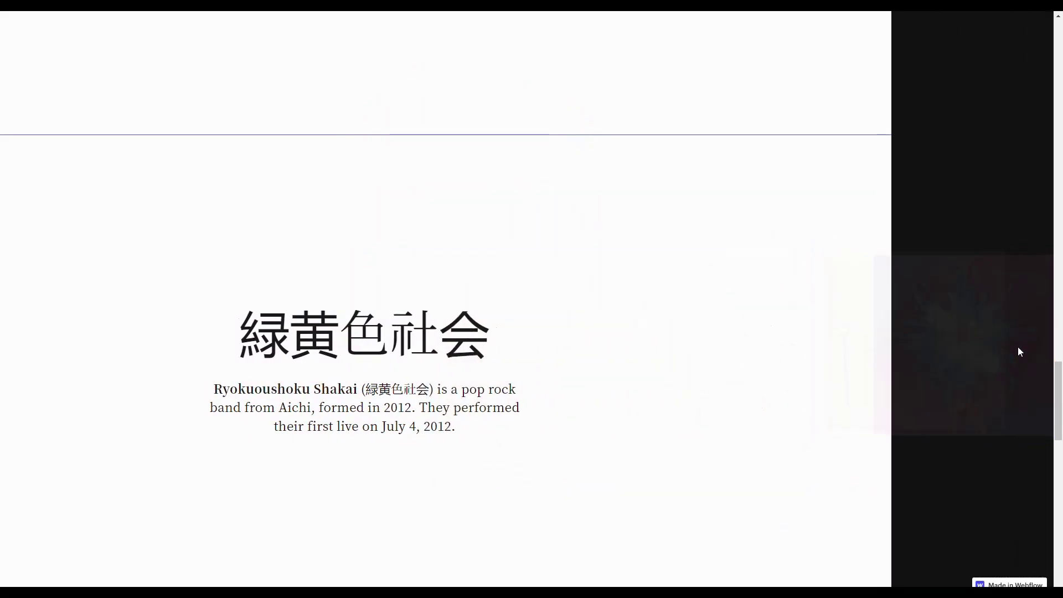
scroll(985, 342, "up", 3)
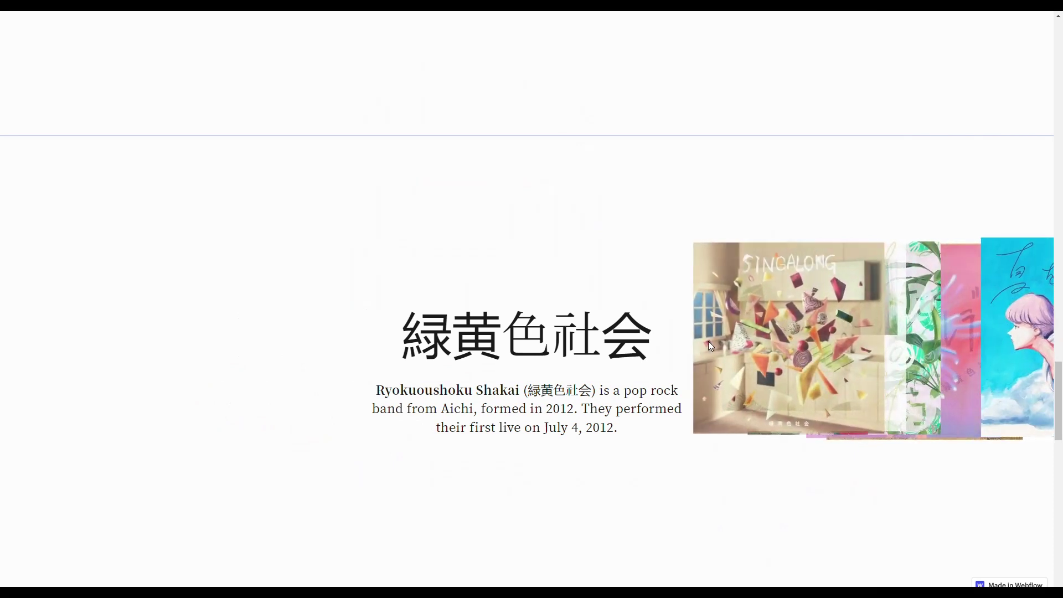